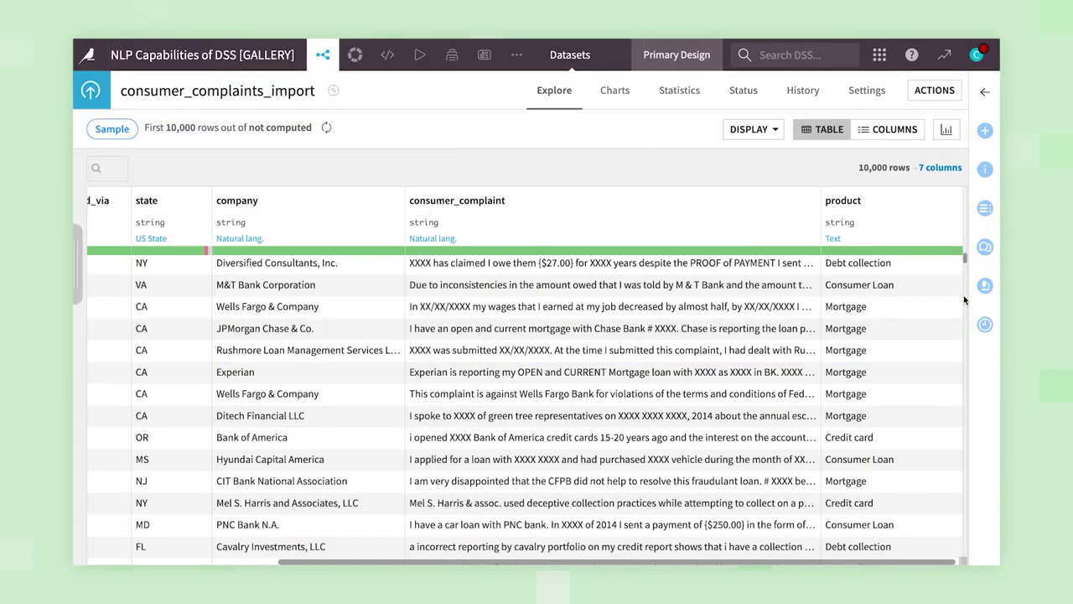
Step: Scroll the consumer complaints table, then move to the Generative AI-Enhanced Pipelines Financial News Labeling zone
{"action": "scroll", "coordinate": [963, 295], "scroll_direction": "down", "scroll_amount": 3}
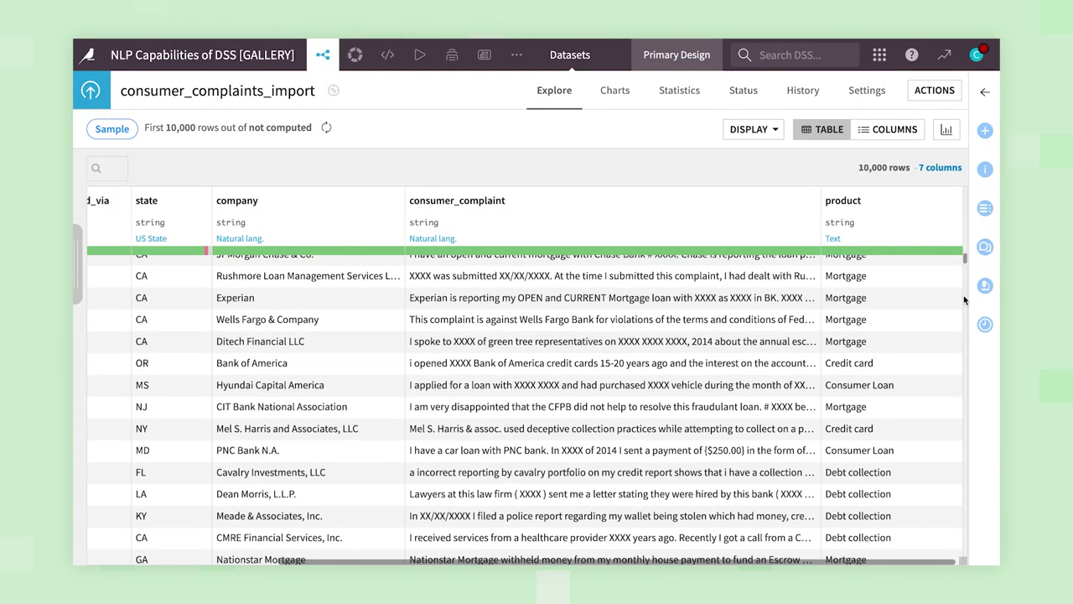
{"action": "scroll", "coordinate": [963, 295], "scroll_direction": "down", "scroll_amount": 3}
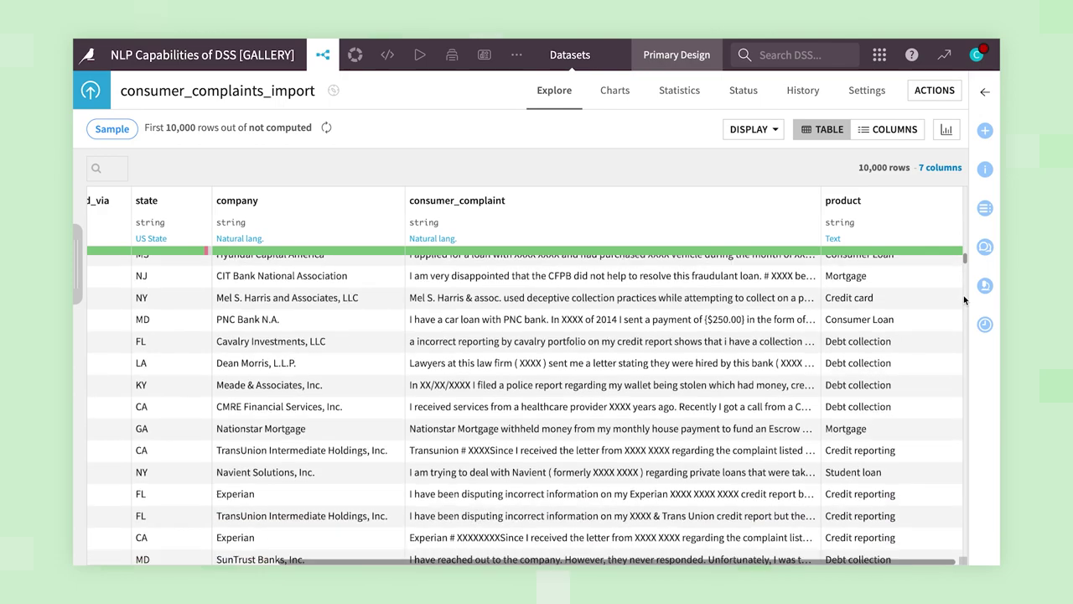
{"action": "scroll", "coordinate": [963, 295], "scroll_direction": "down", "scroll_amount": 1}
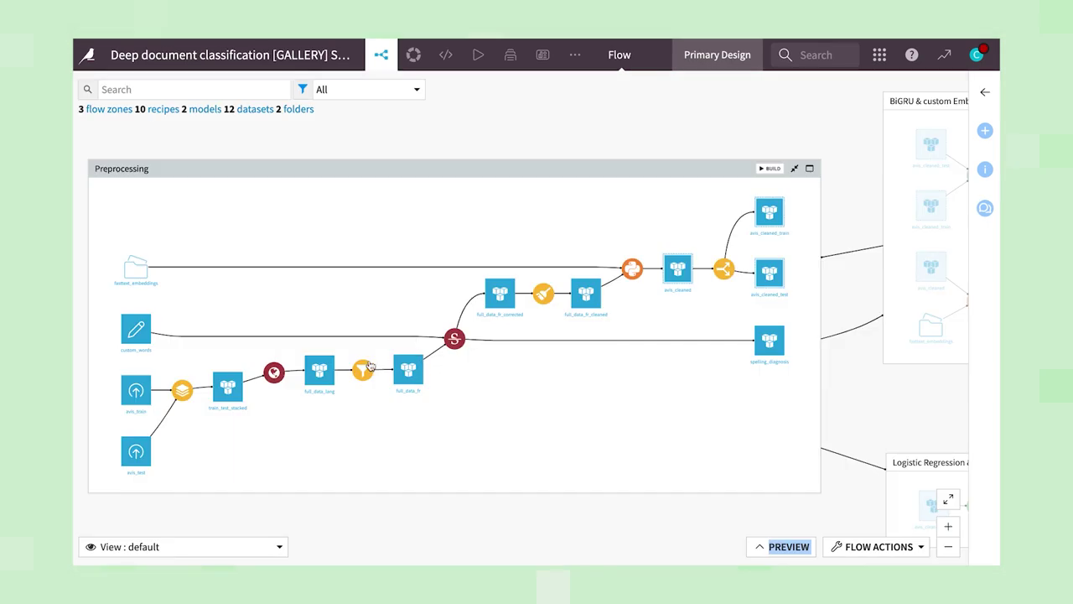
{"action": "mouse_move", "coordinate": [279, 379]}
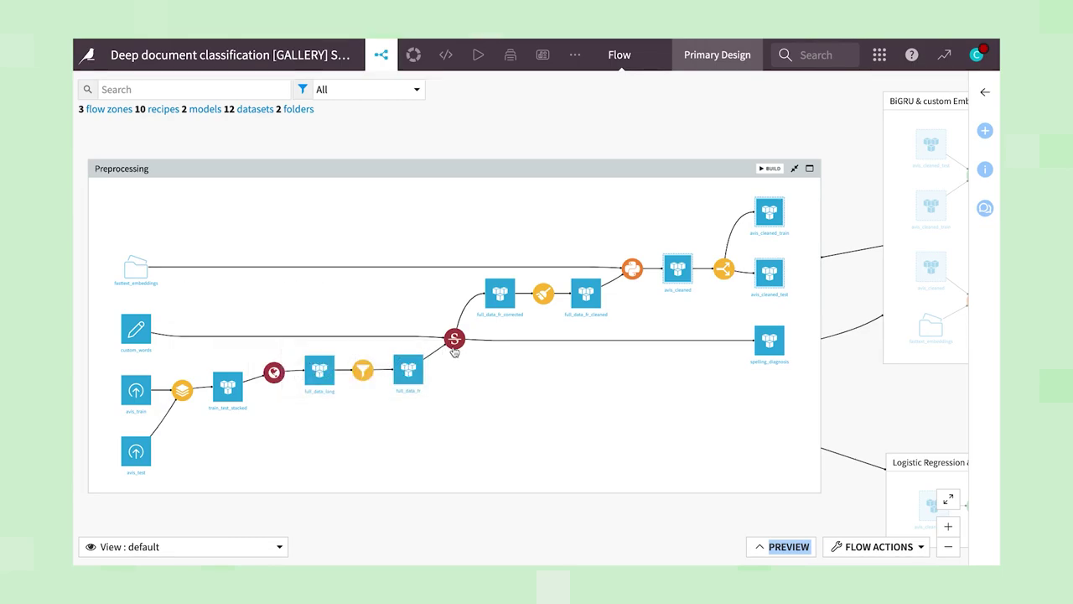
{"action": "mouse_move", "coordinate": [454, 351]}
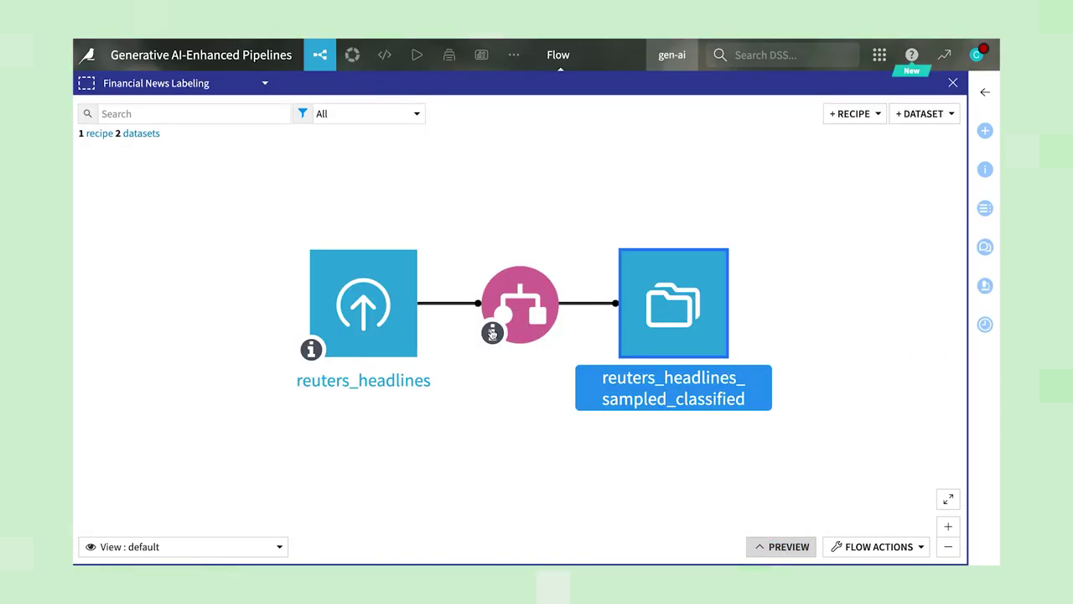
Step: Show reuters_headlines_sampled_classified's actions, scrolled down to its Text Analysis recipes
{"action": "mouse_move", "coordinate": [492, 332]}
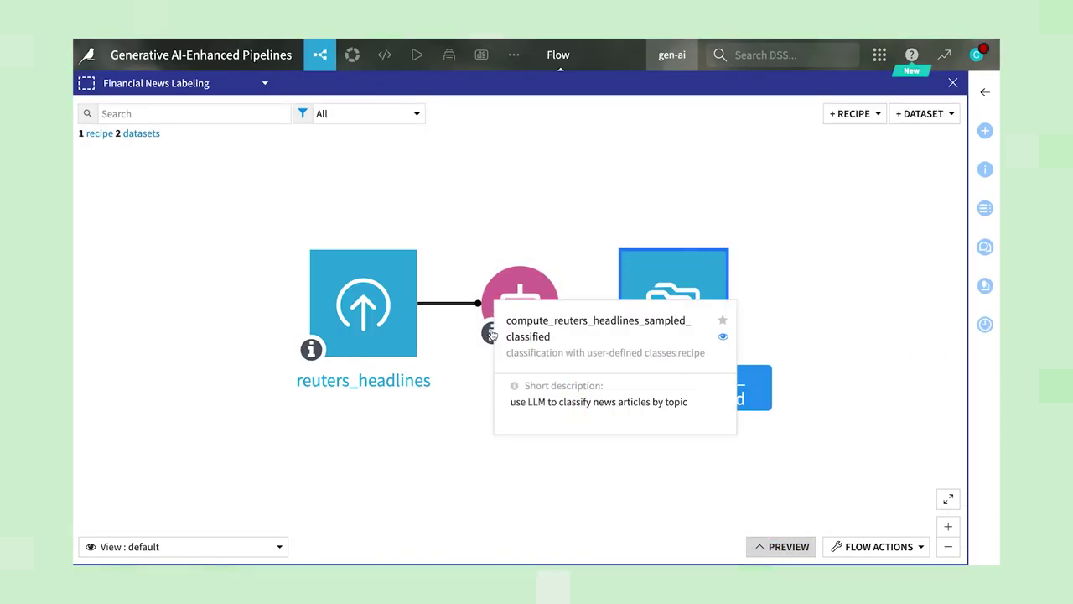
{"action": "left_click", "coordinate": [985, 130]}
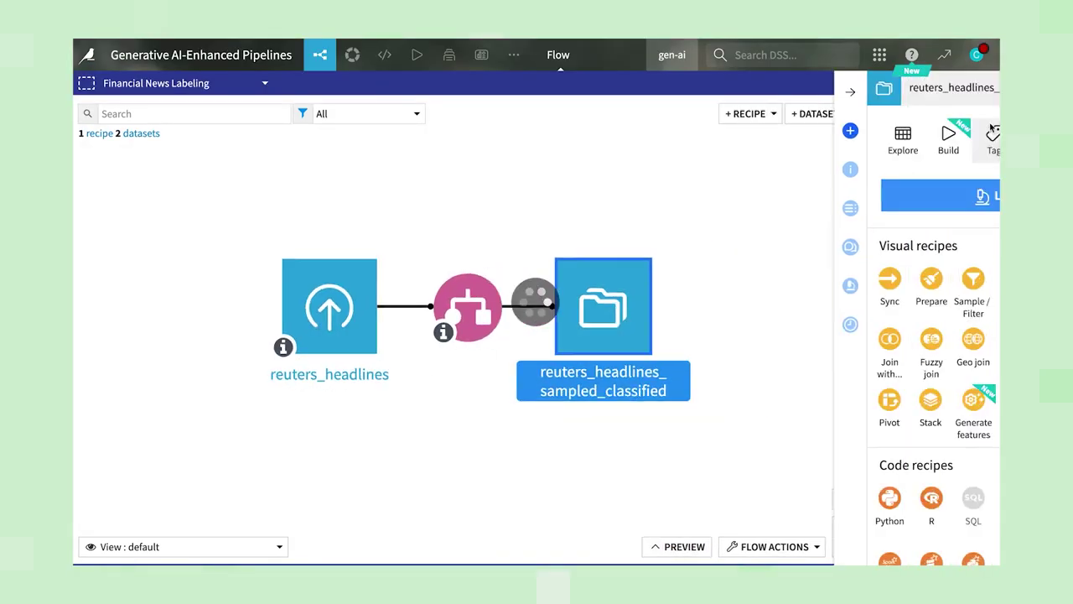
{"action": "scroll", "coordinate": [853, 377], "scroll_direction": "down", "scroll_amount": 5}
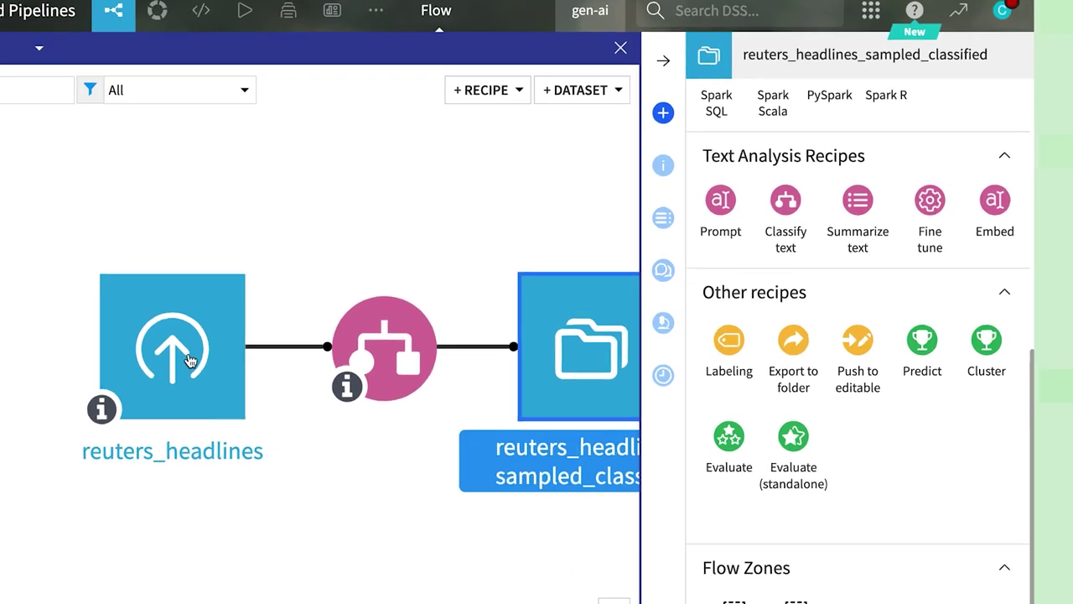
Step: Open the reuters_headlines dataset and scroll through its headlines, times and descriptions
{"action": "left_click", "coordinate": [375, 313]}
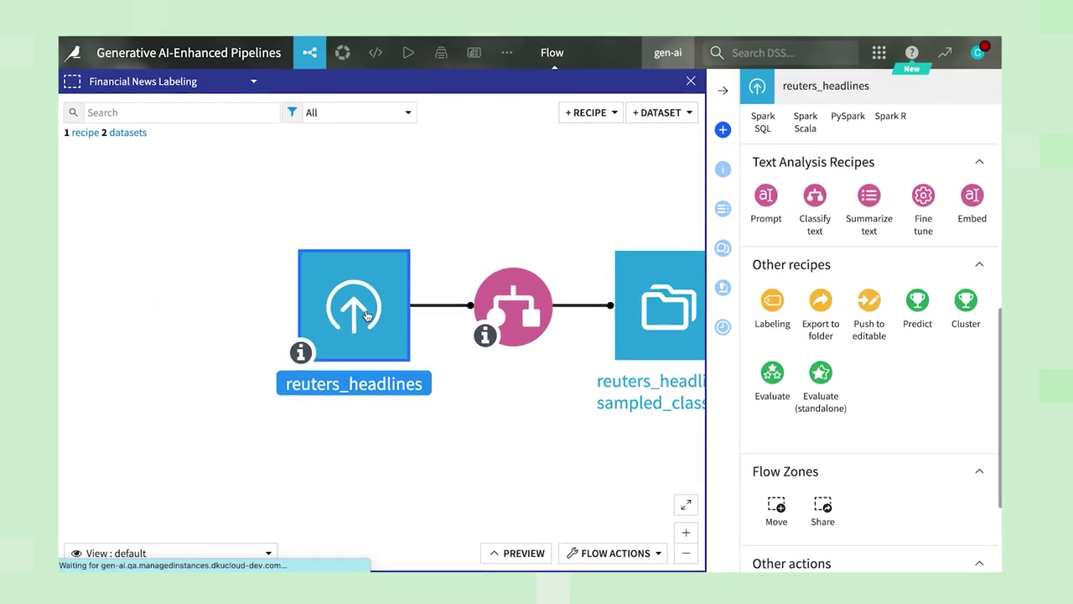
{"action": "double_click", "coordinate": [376, 314]}
{"action": "scroll", "coordinate": [376, 310], "scroll_direction": "down", "scroll_amount": 2}
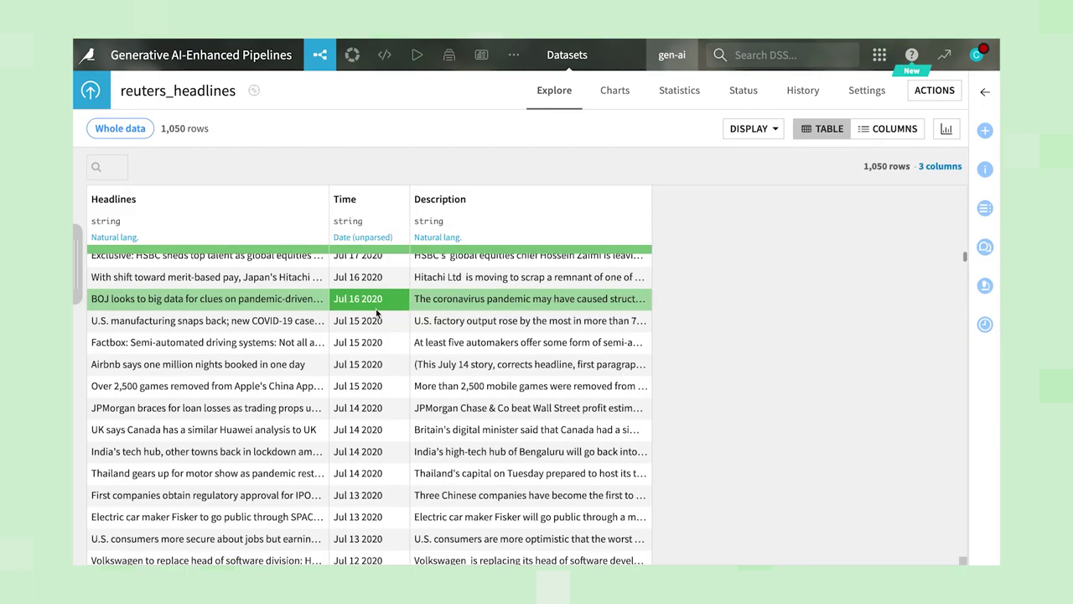
{"action": "scroll", "coordinate": [376, 310], "scroll_direction": "down", "scroll_amount": 3}
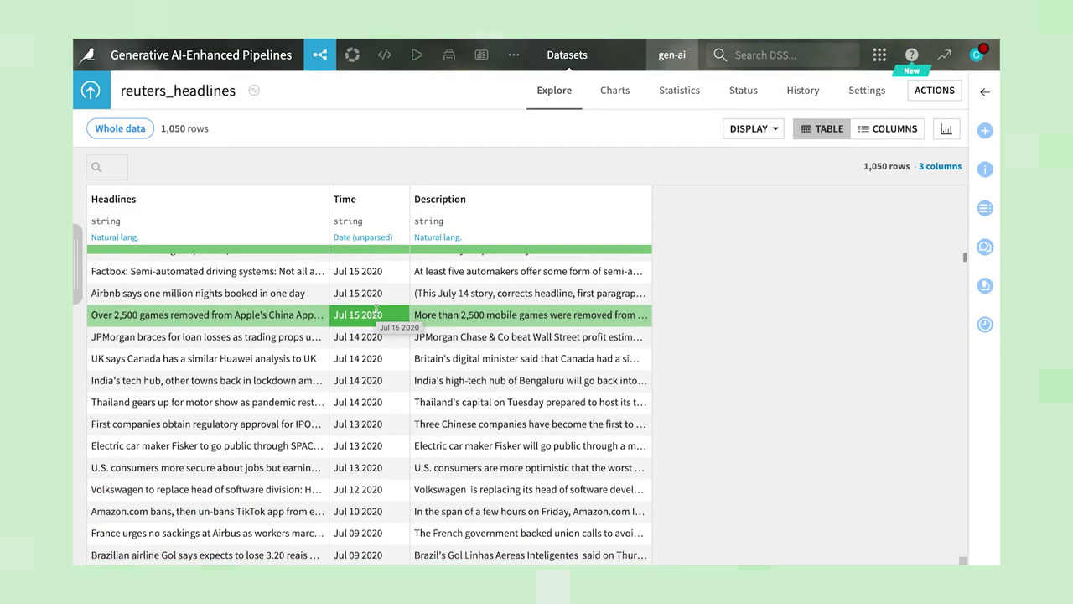
{"action": "scroll", "coordinate": [377, 311], "scroll_direction": "down", "scroll_amount": 1}
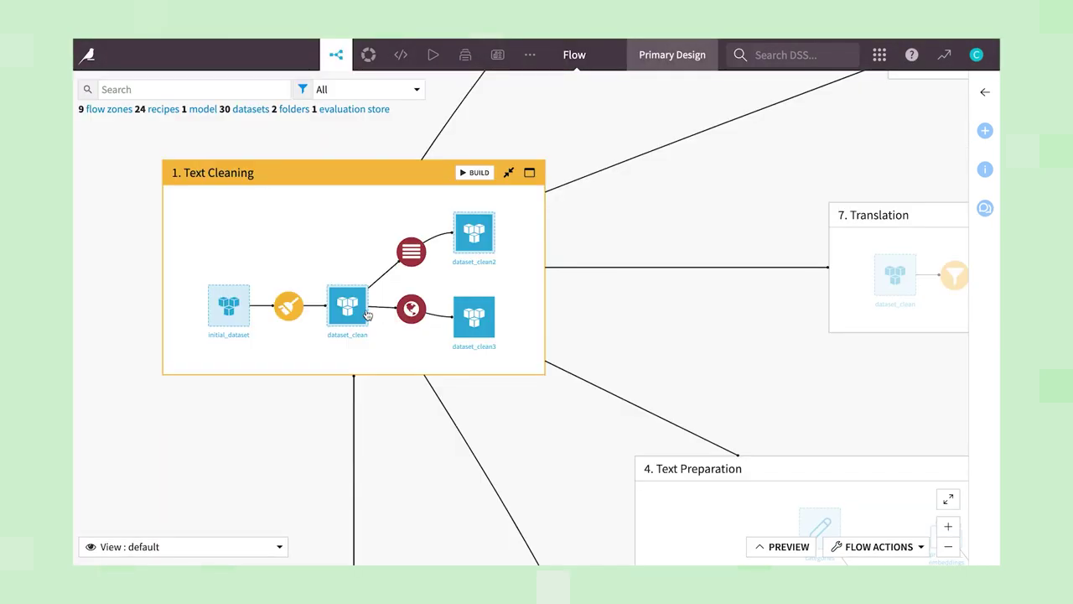
Step: Open the text-cleaning recipe and highlight the pretrained_embeddings folder's downstream path
{"action": "double_click", "coordinate": [289, 310]}
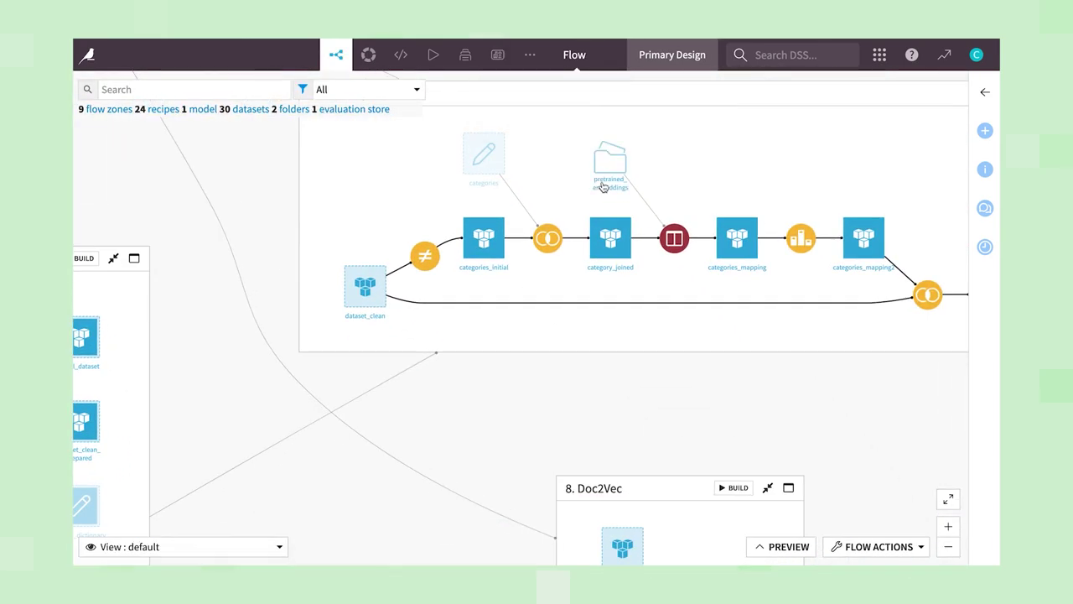
{"action": "left_click", "coordinate": [602, 186]}
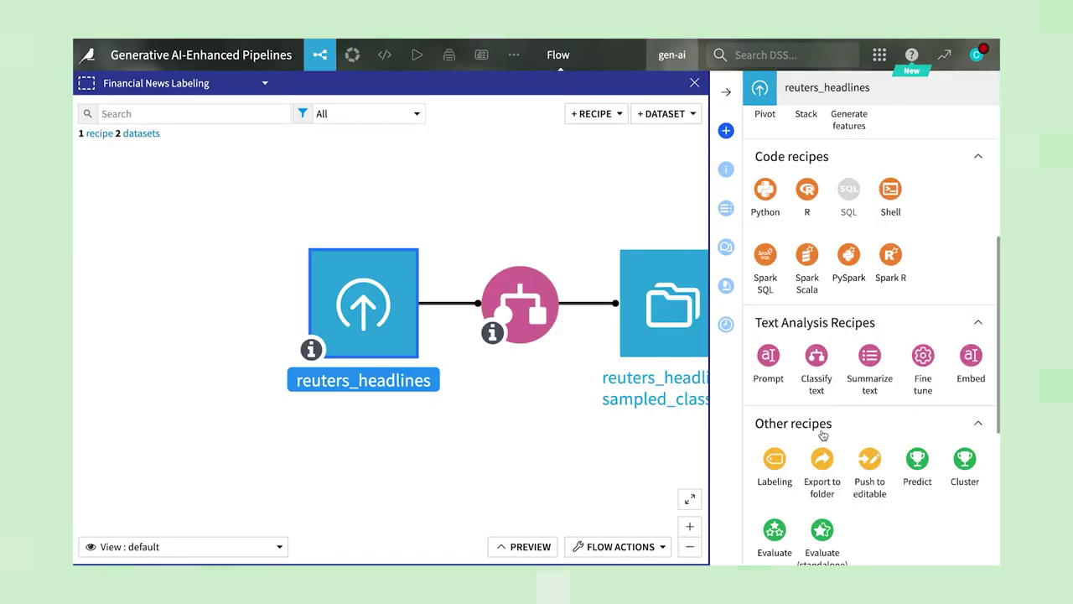
Step: Start a Classify text recipe on reuters_headlines using LLM classification with user-specified classes
{"action": "left_click", "coordinate": [812, 358]}
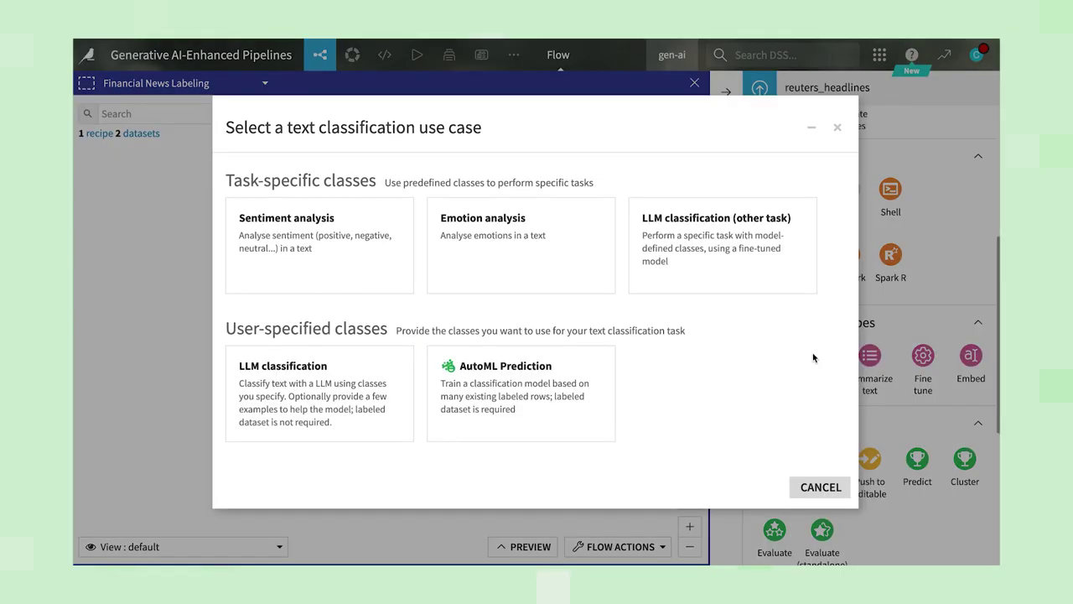
{"action": "left_click", "coordinate": [385, 380]}
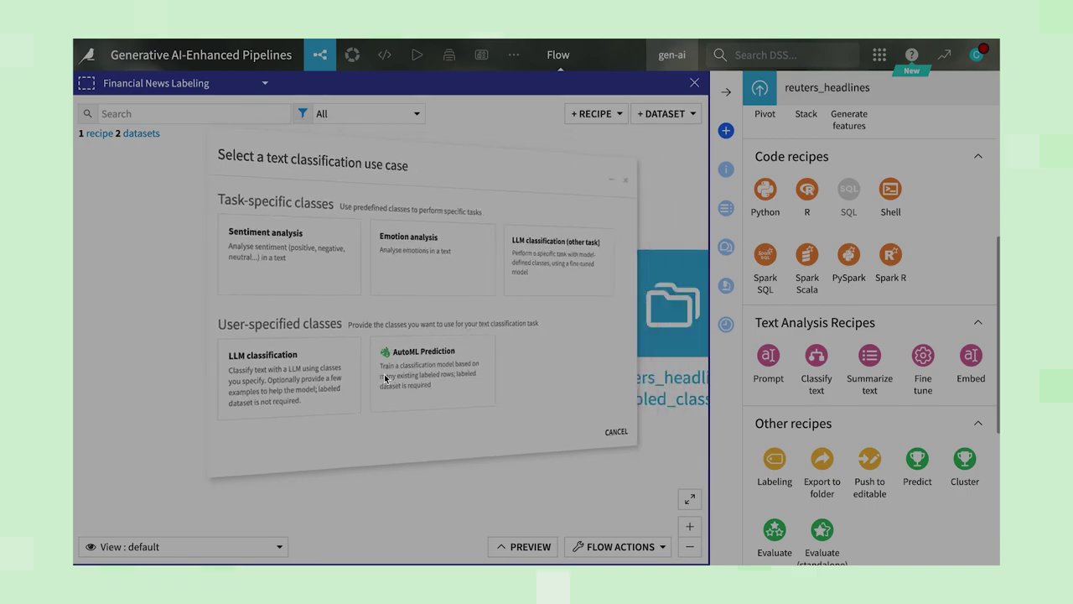
Step: Create the recipe and set Cohere Command as the LLM with Description as input column
{"action": "left_click", "coordinate": [762, 510]}
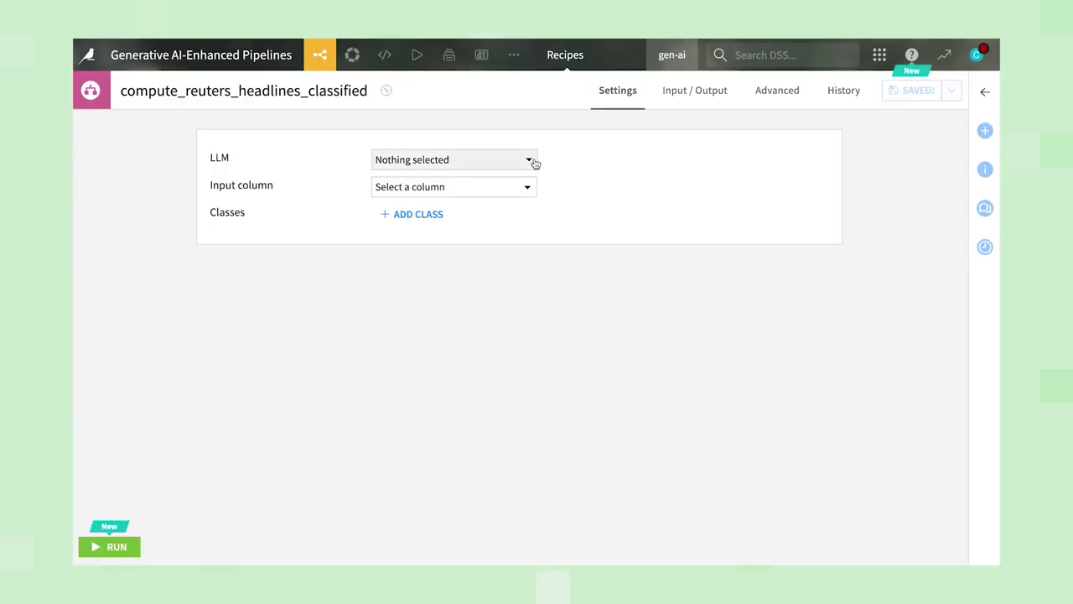
{"action": "left_click", "coordinate": [530, 161]}
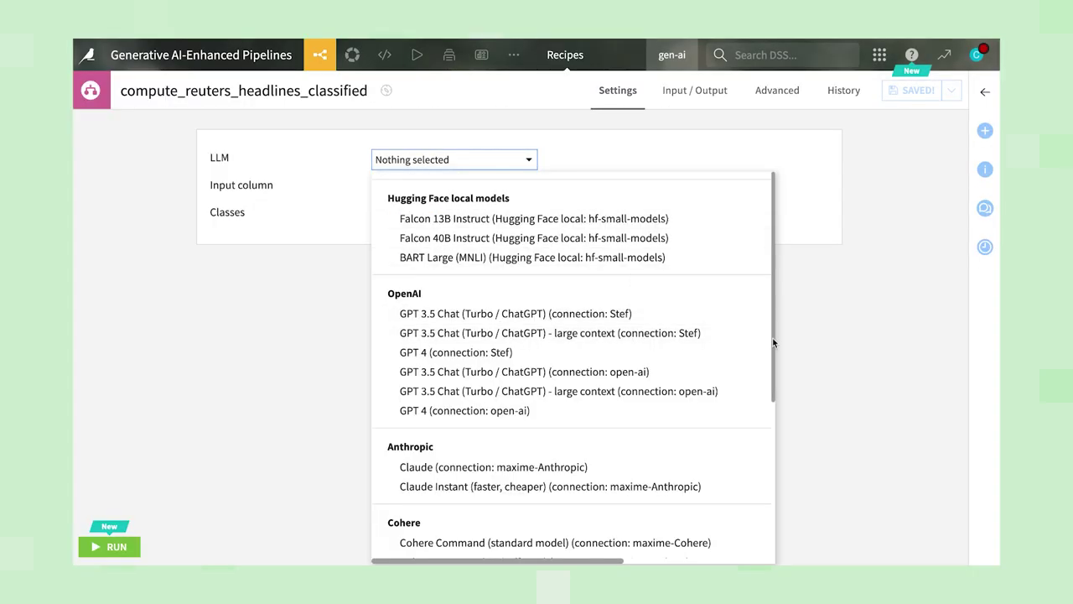
{"action": "left_click_drag", "start_coordinate": [772, 341], "coordinate": [763, 442]}
{"action": "scroll", "coordinate": [763, 448], "scroll_direction": "down", "scroll_amount": 1}
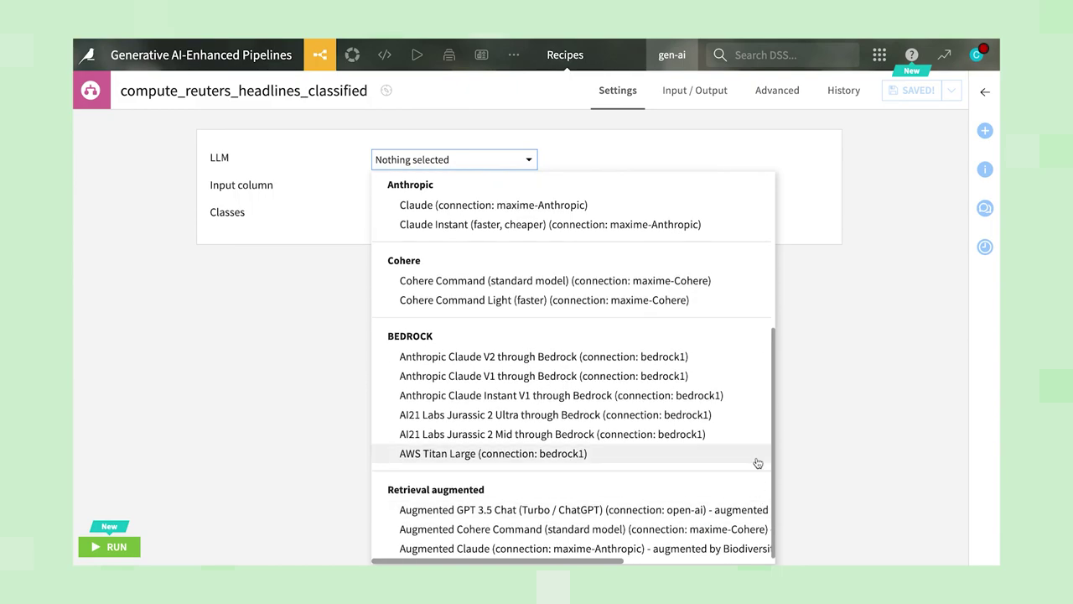
{"action": "left_click", "coordinate": [684, 281]}
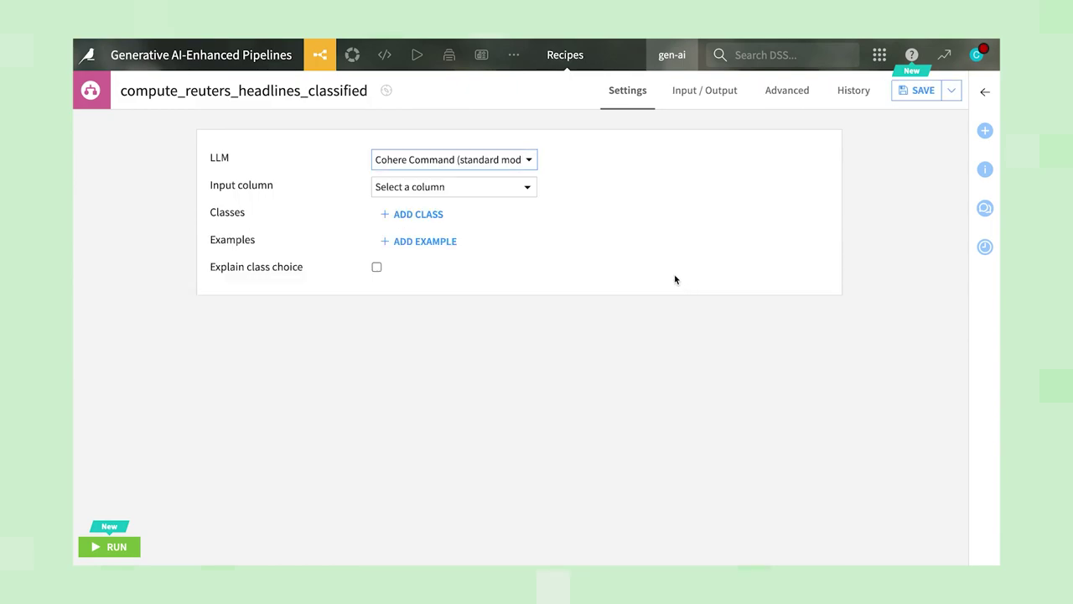
{"action": "left_click", "coordinate": [509, 186]}
{"action": "left_click", "coordinate": [501, 284]}
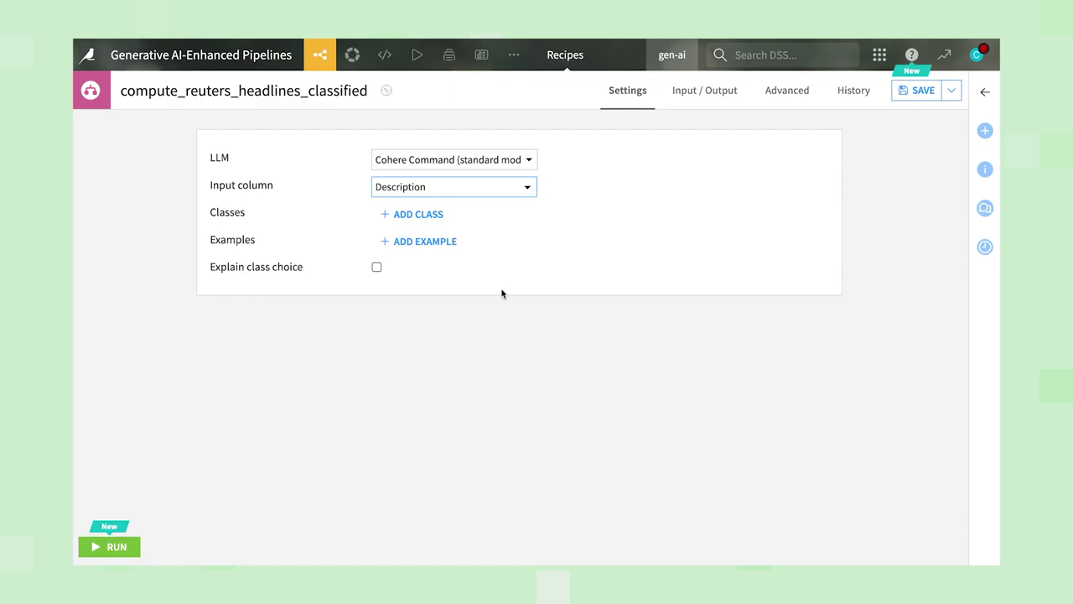
Step: Add six classes: finance, politics, sports, economy, environment, technology
{"action": "left_click", "coordinate": [436, 215]}
{"action": "type", "text": "finance"}
{"action": "left_click", "coordinate": [414, 242]}
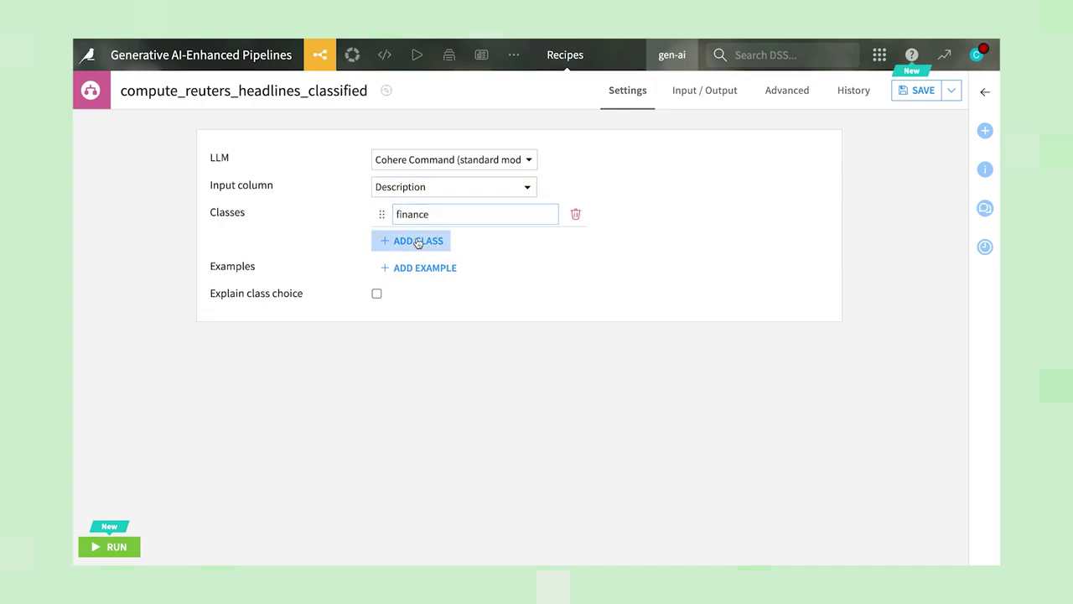
{"action": "type", "text": "politics"}
{"action": "key", "text": "Return"}
{"action": "type", "text": "sports"}
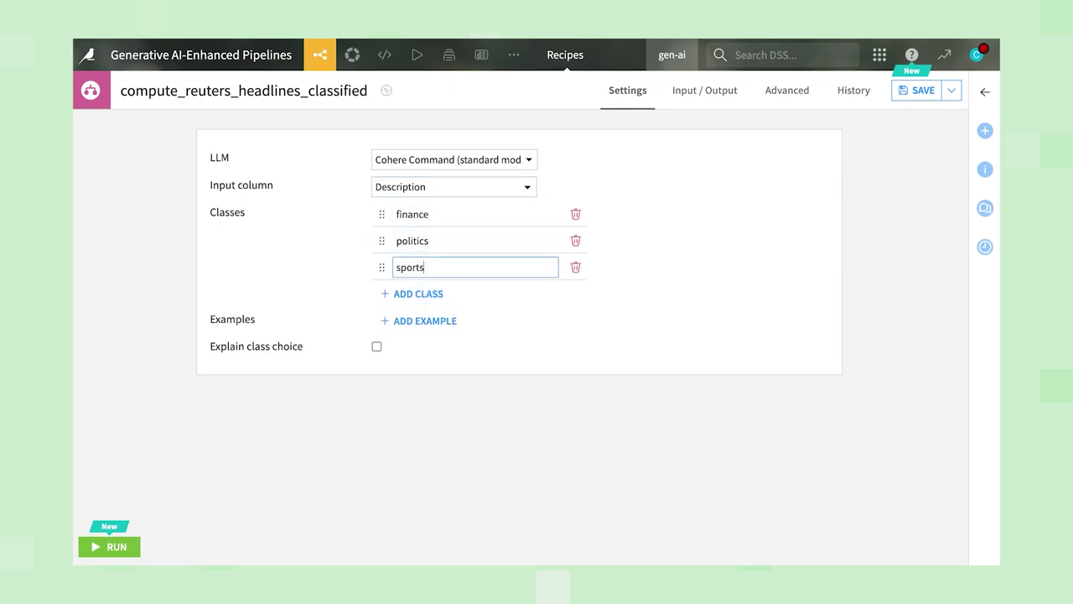
{"action": "key", "text": "Return"}
{"action": "type", "text": "economy"}
{"action": "key", "text": "Return"}
{"action": "type", "text": "environment"}
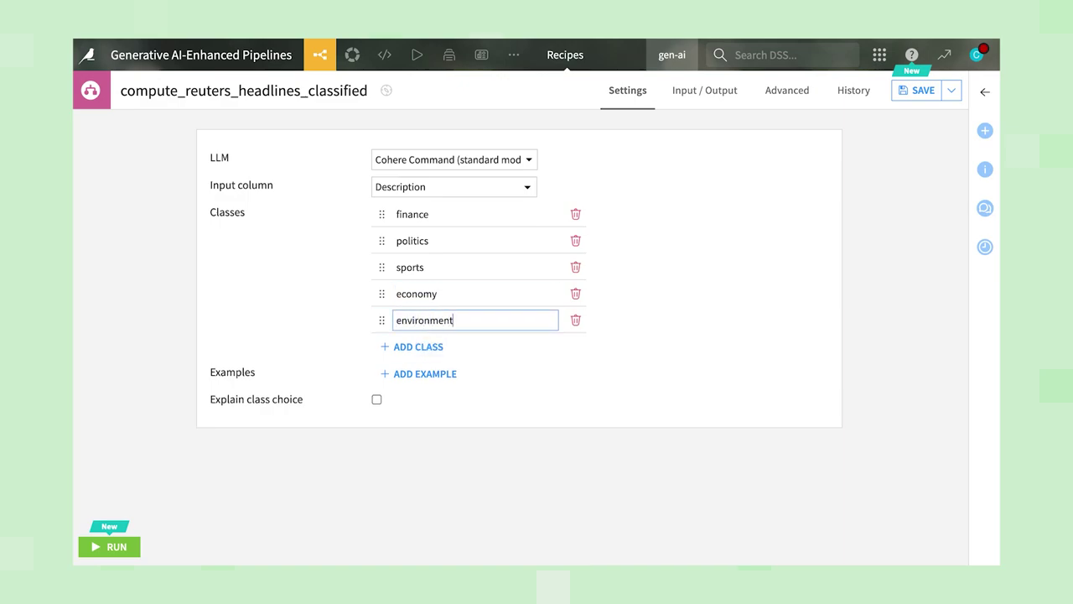
{"action": "key", "text": "Return"}
{"action": "type", "text": "technology"}
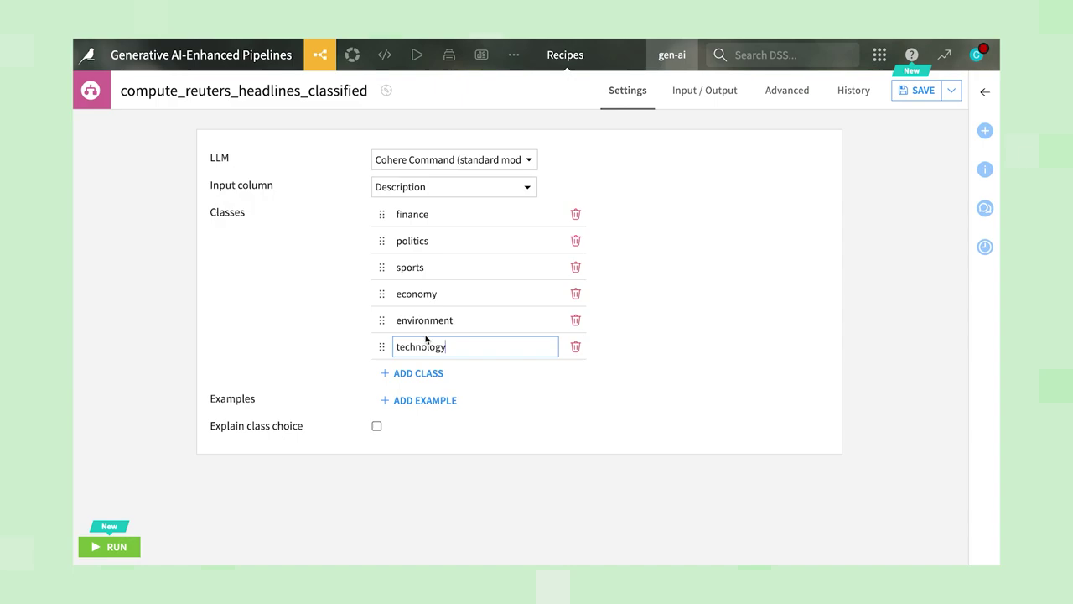
Step: Add two pasted headline examples labelled economy and finance
{"action": "left_click", "coordinate": [417, 400]}
{"action": "key", "text": "ctrl+v"}
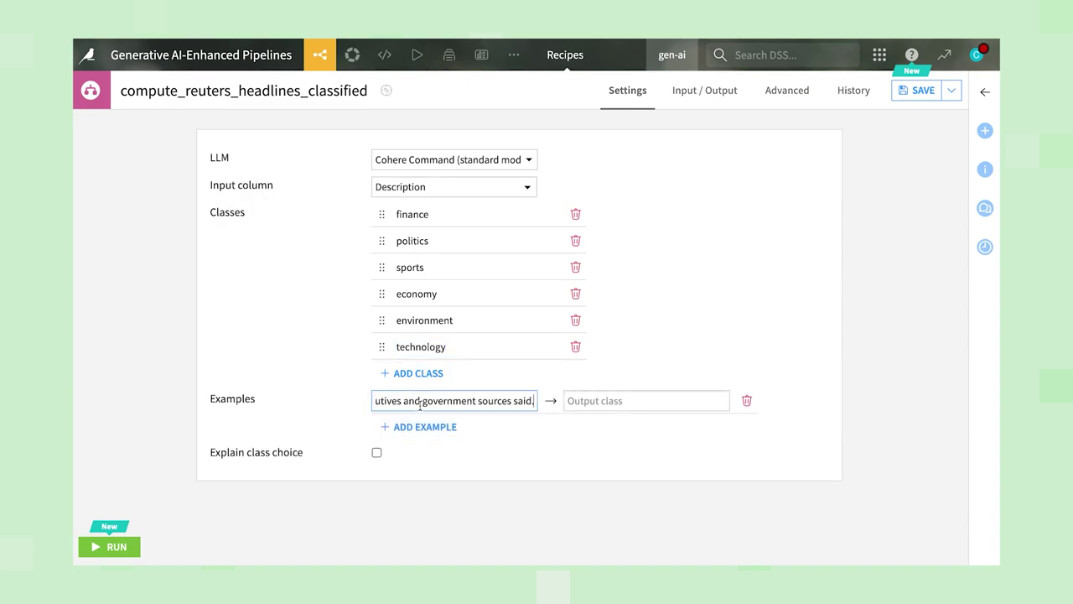
{"action": "left_click", "coordinate": [617, 400]}
{"action": "type", "text": "economy"}
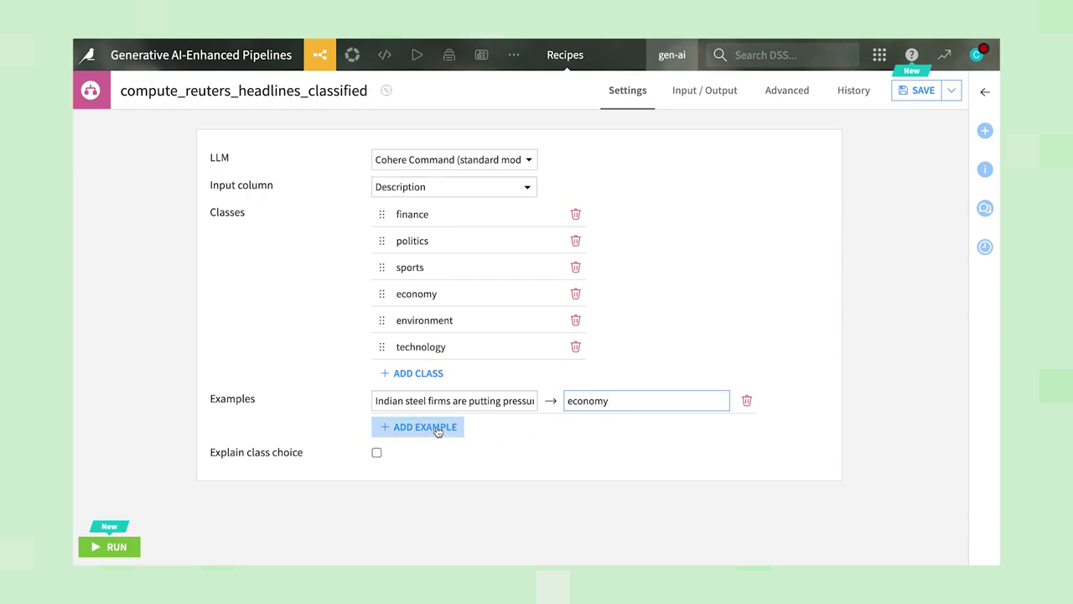
{"action": "left_click", "coordinate": [437, 427]}
{"action": "key", "text": "ctrl+v"}
{"action": "left_click", "coordinate": [617, 427]}
{"action": "type", "text": "finance"}
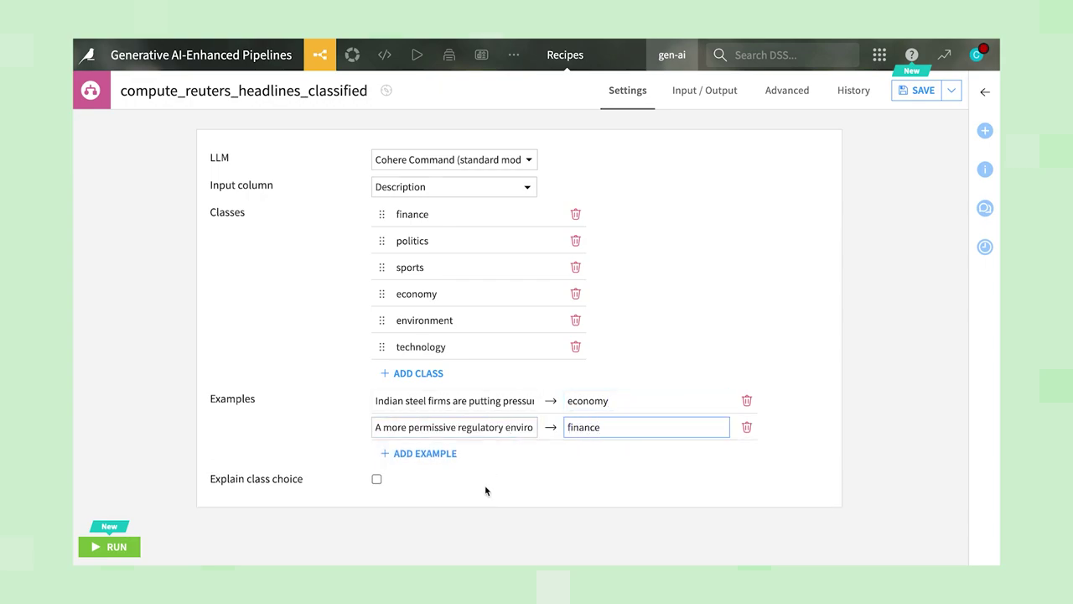
Step: Add the Huawei headline example labelled technology and enable Explain class choice
{"action": "left_click", "coordinate": [425, 453]}
{"action": "key", "text": "ctrl+v"}
{"action": "left_click", "coordinate": [632, 453]}
{"action": "type", "text": "techn"}
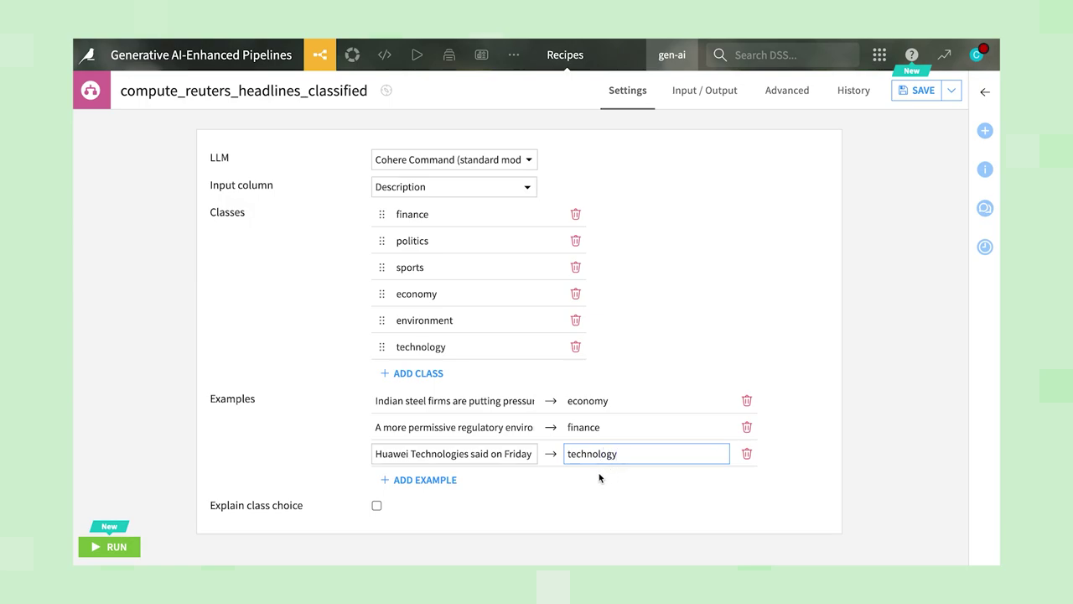
{"action": "left_click", "coordinate": [376, 506]}
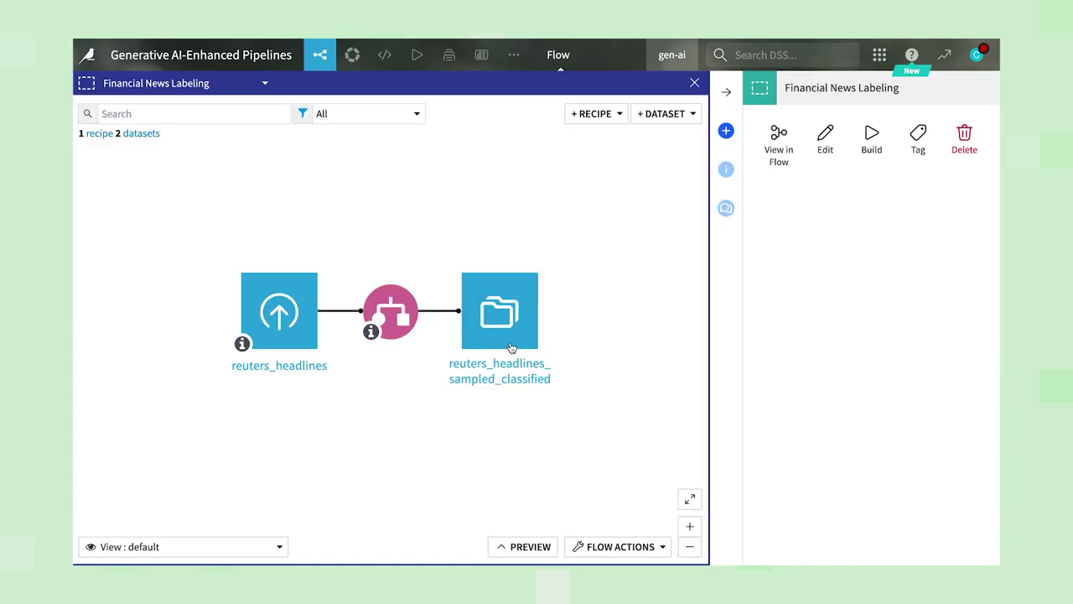
Step: Open reuters_headlines_sampled_classified, analyze predicted_class distribution, then scroll to predicted_class_explanation
{"action": "double_click", "coordinate": [512, 347]}
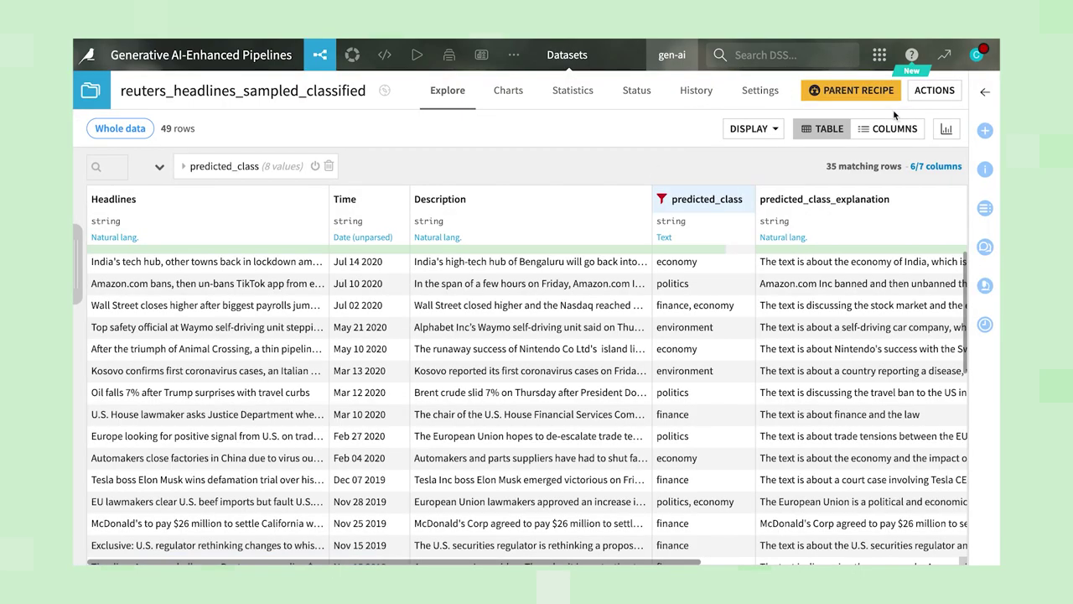
{"action": "left_click", "coordinate": [734, 202]}
{"action": "left_click", "coordinate": [727, 228]}
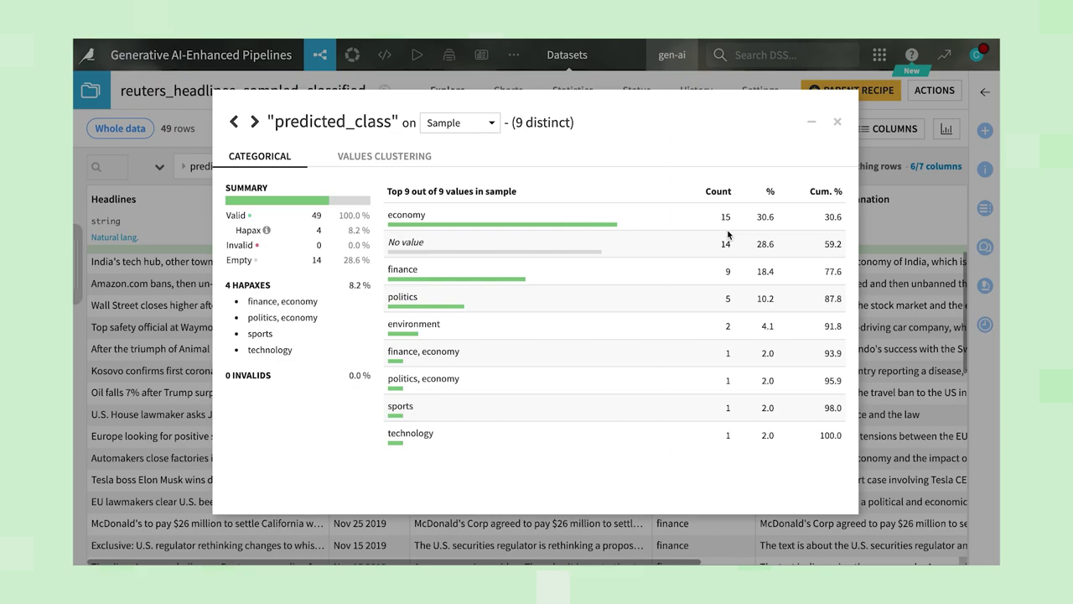
{"action": "left_click", "coordinate": [836, 122]}
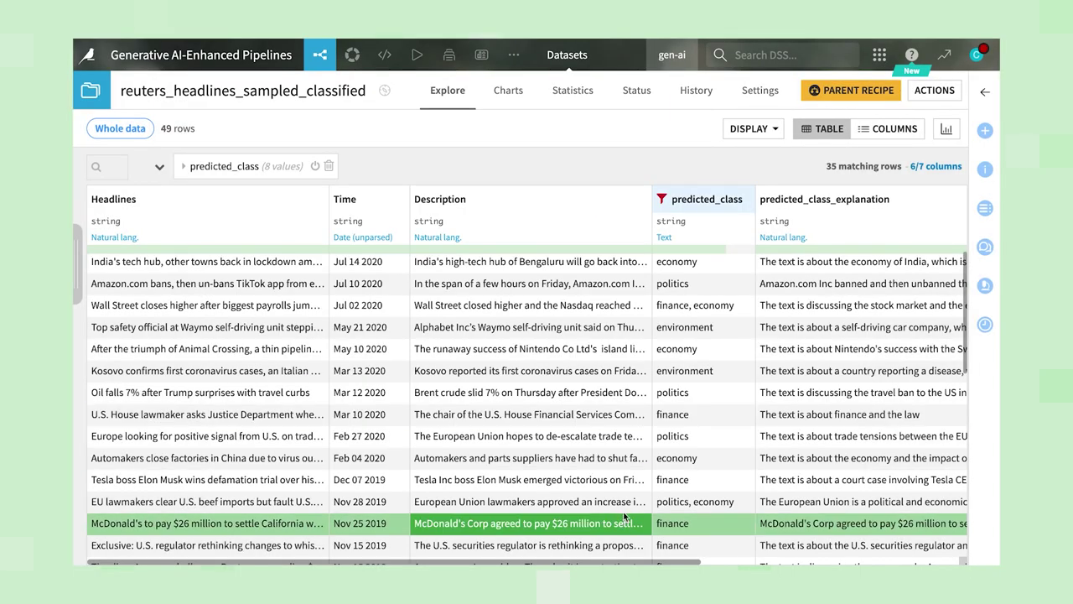
{"action": "scroll", "coordinate": [526, 545], "scroll_direction": "right", "scroll_amount": 3}
{"action": "scroll", "coordinate": [778, 260], "scroll_direction": "right", "scroll_amount": 3}
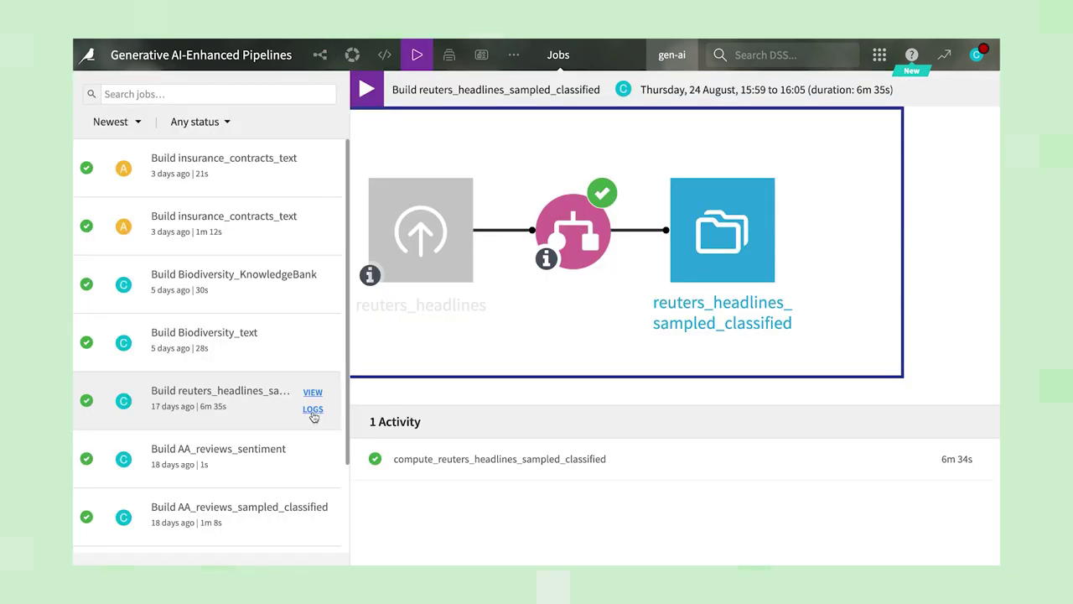
Step: Open the classification job's Activity Log and highlight the prompt messages sent to the LLM
{"action": "left_click", "coordinate": [503, 457]}
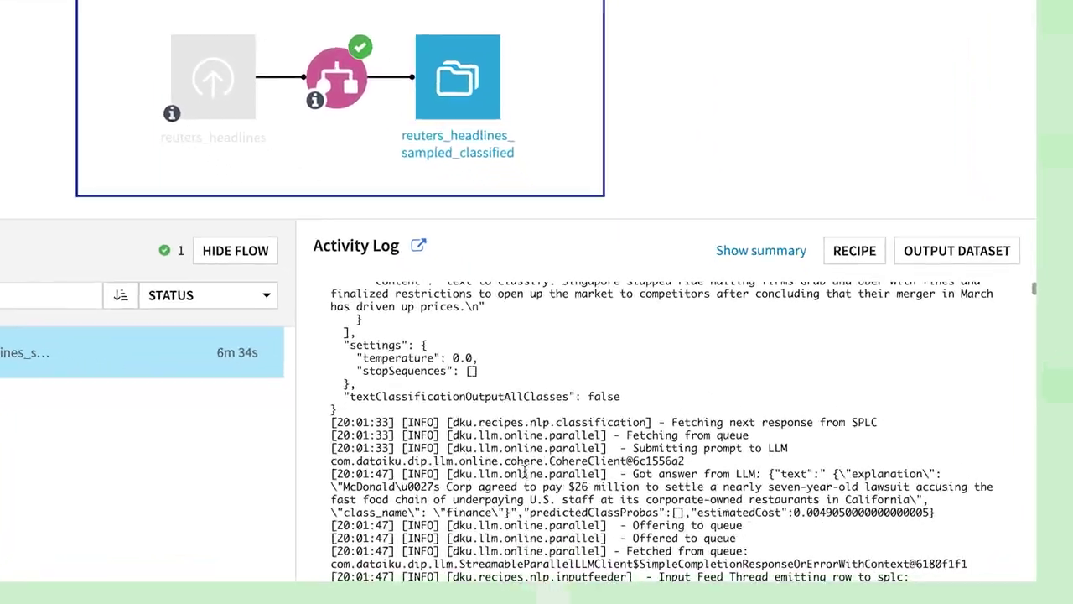
{"action": "scroll", "coordinate": [525, 471], "scroll_direction": "down", "scroll_amount": 5}
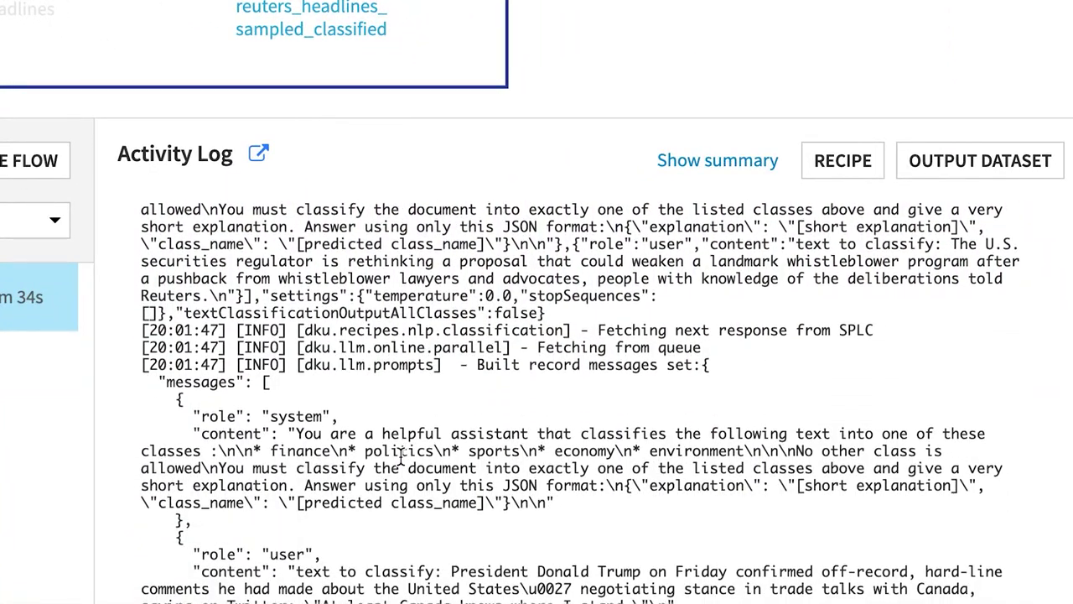
{"action": "scroll", "coordinate": [401, 456], "scroll_direction": "down", "scroll_amount": 3}
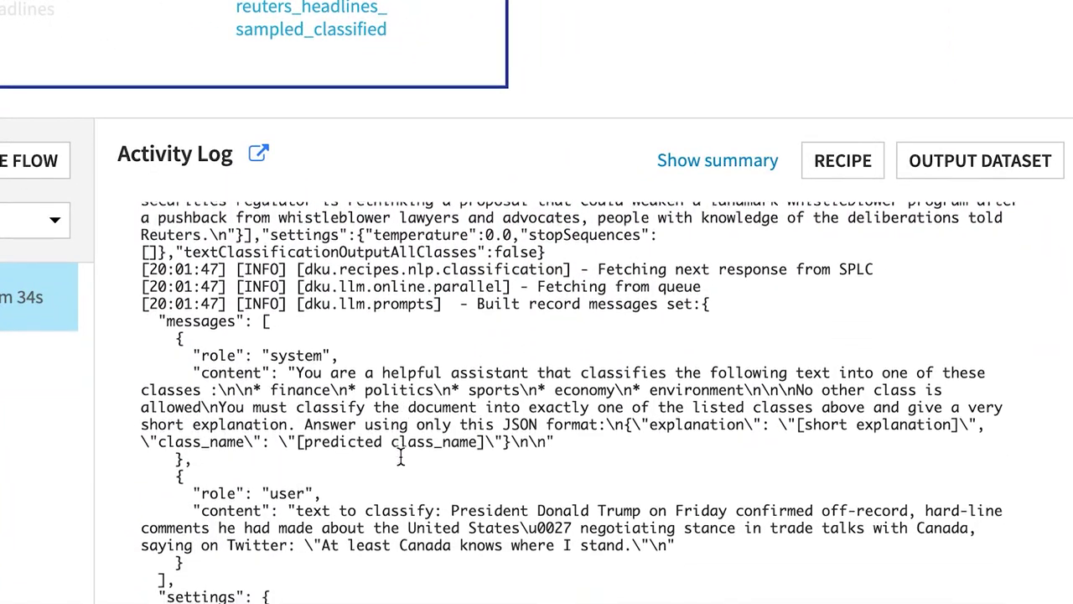
{"action": "left_click_drag", "start_coordinate": [142, 242], "coordinate": [561, 592]}
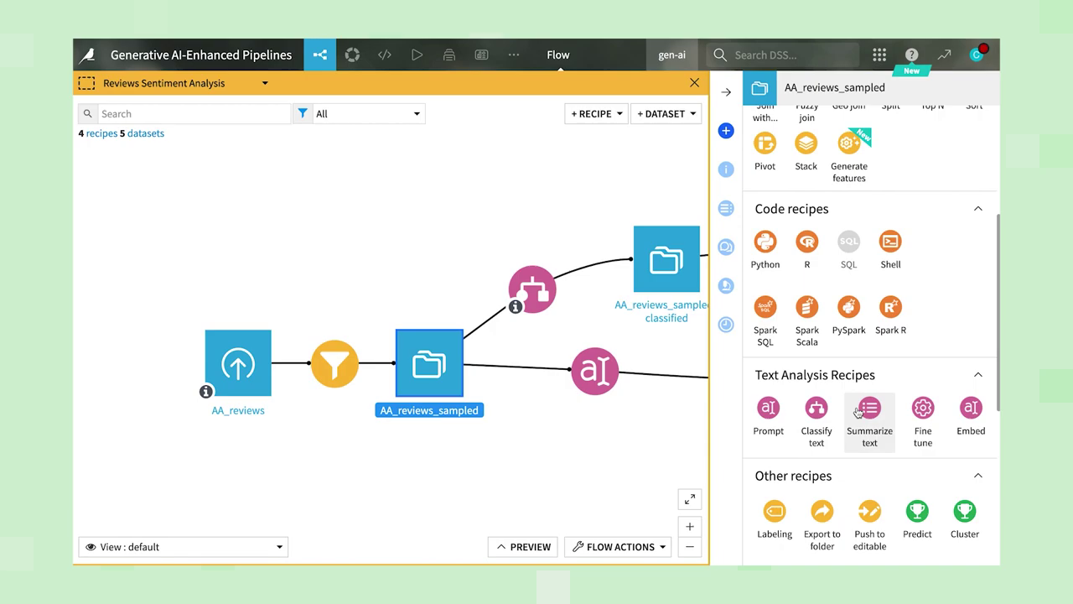
Step: Create a Sentiment analysis Classify text recipe on AA_reviews_sampled and view its LLM choices
{"action": "left_click", "coordinate": [817, 410]}
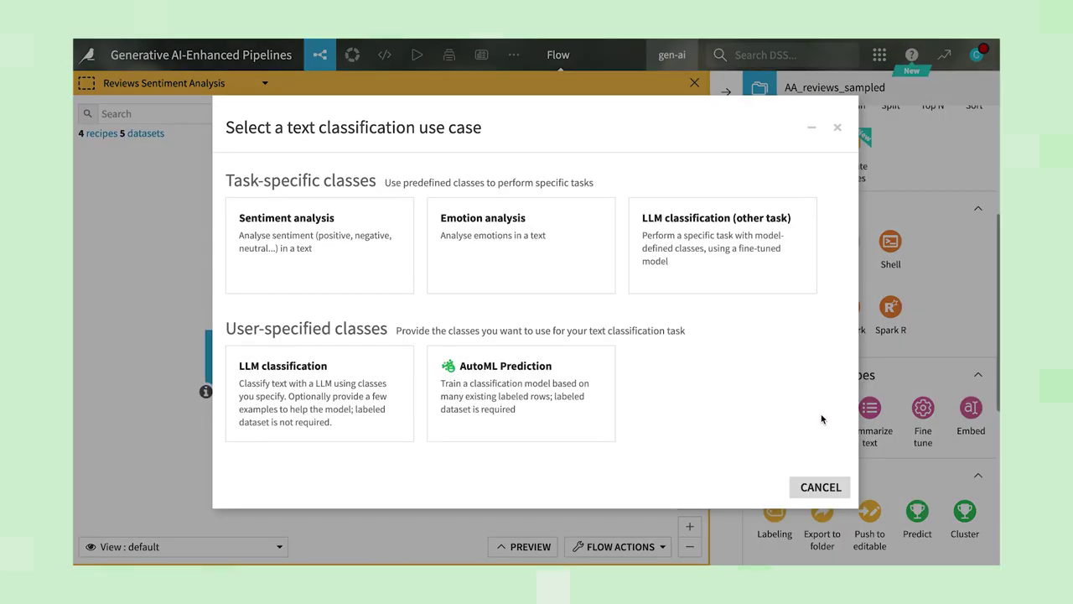
{"action": "left_click", "coordinate": [386, 265]}
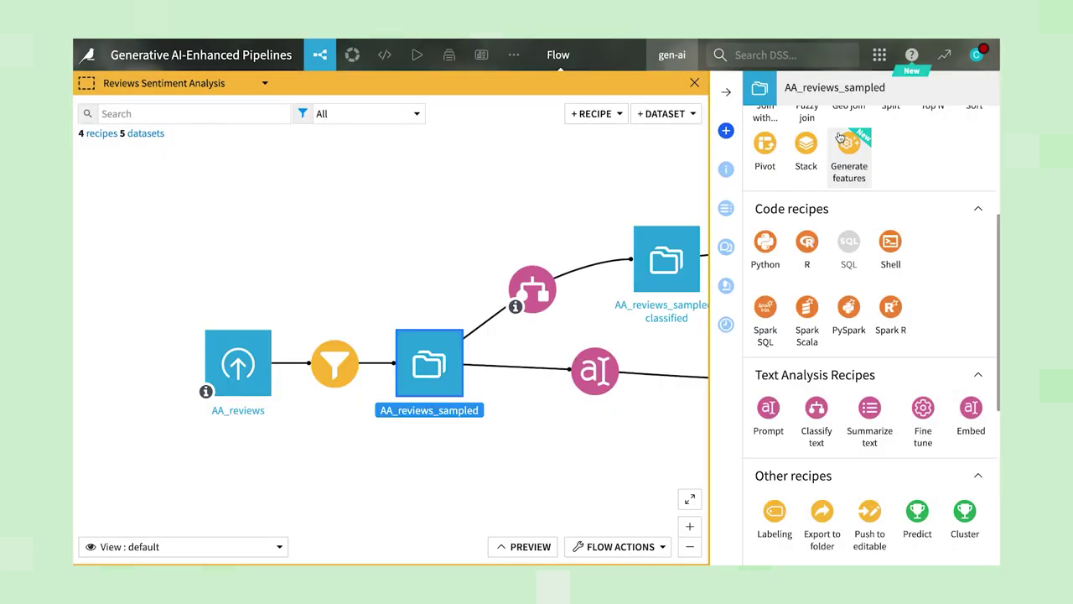
{"action": "double_click", "coordinate": [448, 363]}
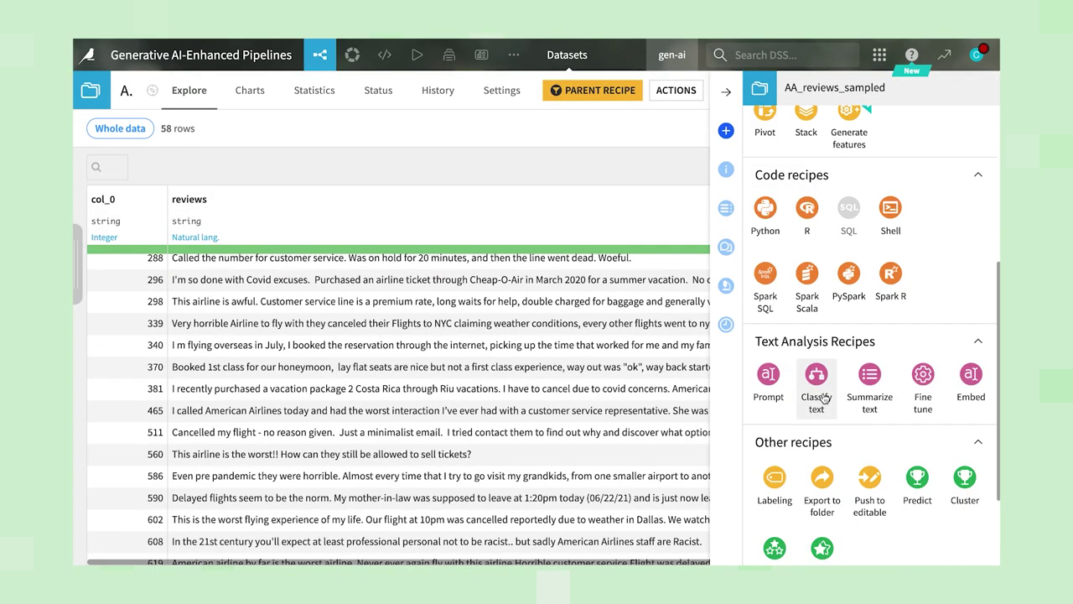
{"action": "left_click", "coordinate": [779, 329]}
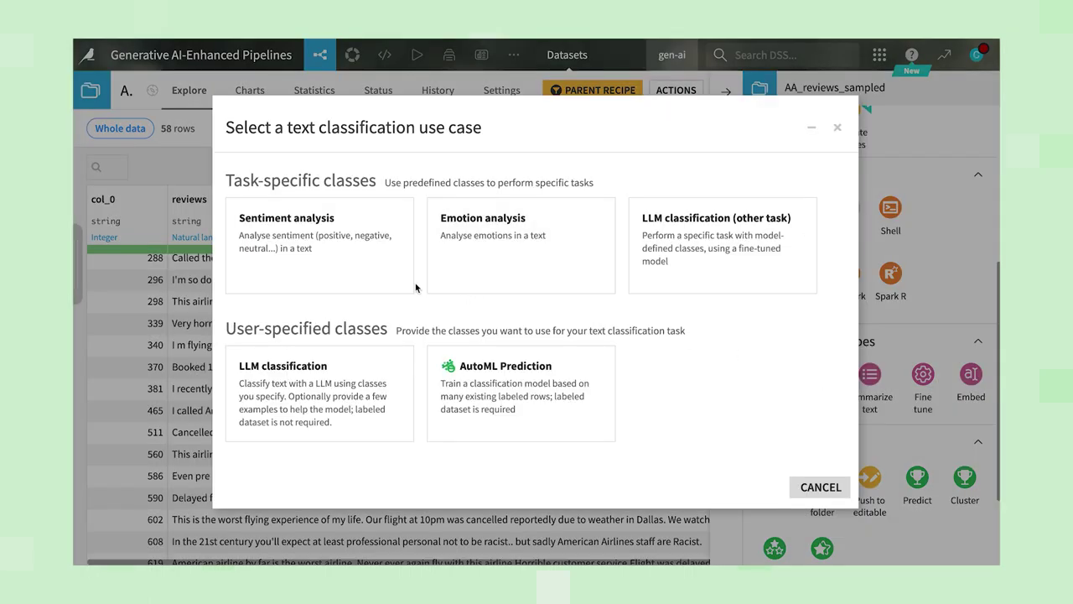
{"action": "left_click", "coordinate": [394, 252]}
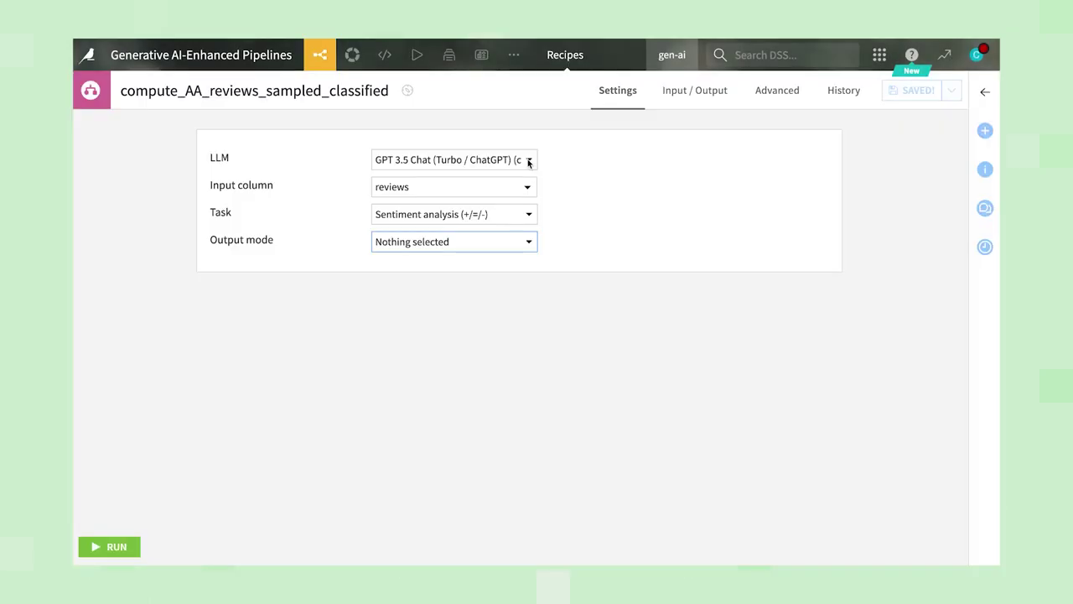
{"action": "left_click", "coordinate": [529, 161]}
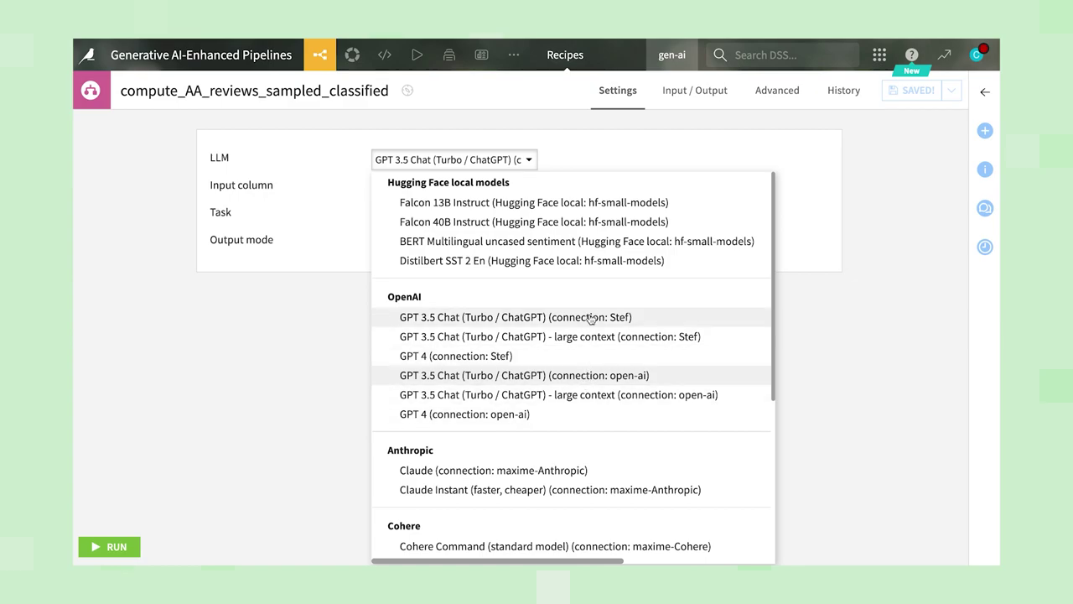
Step: Switch the sentiment recipe's LLM to Falcon 40B Instruct, keeping Sentiment analysis as the task
{"action": "left_click", "coordinate": [602, 222]}
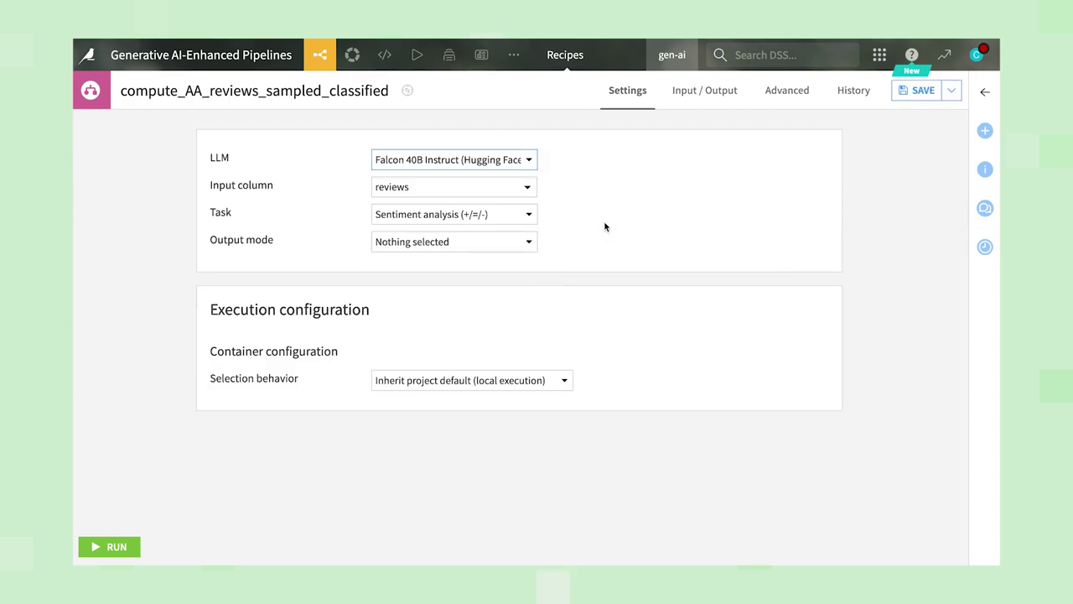
{"action": "left_click", "coordinate": [531, 215]}
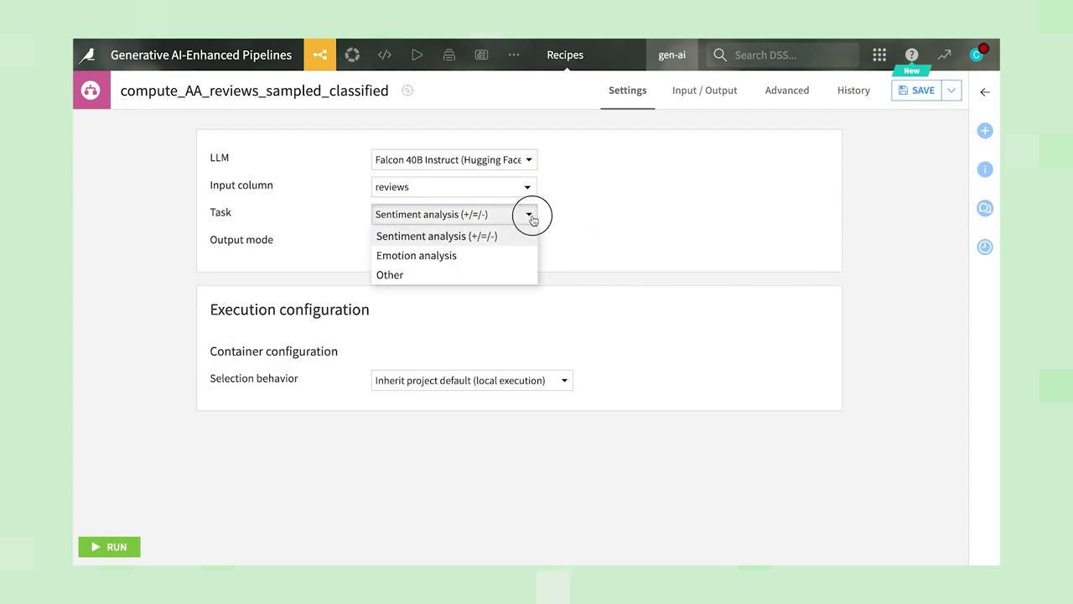
{"action": "left_click", "coordinate": [532, 217]}
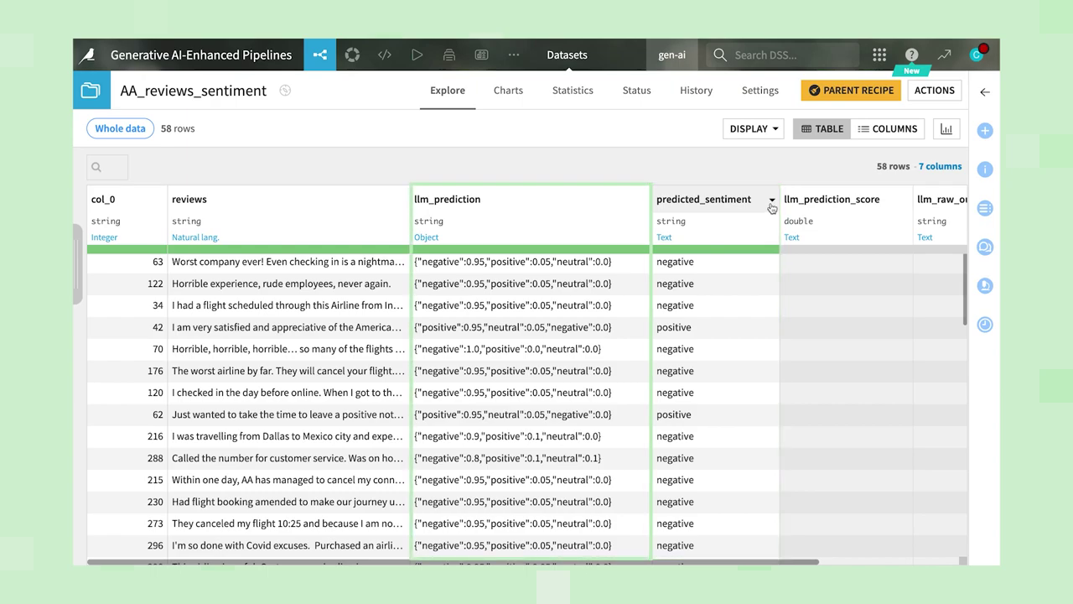
Step: View the donut chart counting reviews by predicted_sentiment in AA_reviews_sentiment
{"action": "left_click", "coordinate": [512, 100]}
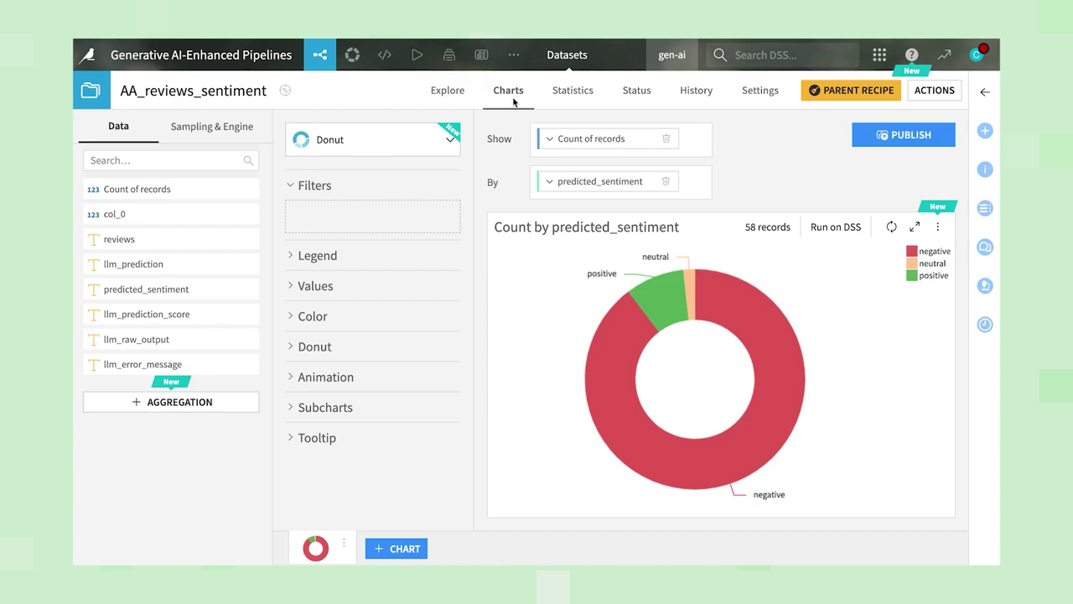
Step: Back in the flow, list scored_prepared's Text Analysis Recipes: Prompt, Classify text, Summarize text
{"action": "key", "text": "g"}
{"action": "key", "text": "f"}
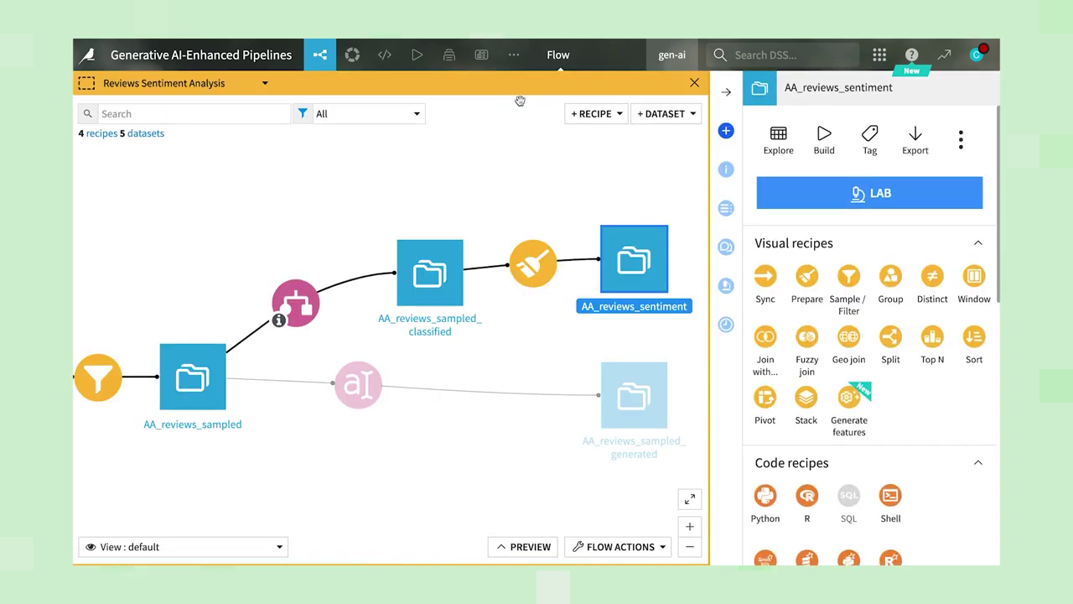
{"action": "left_click", "coordinate": [809, 205]}
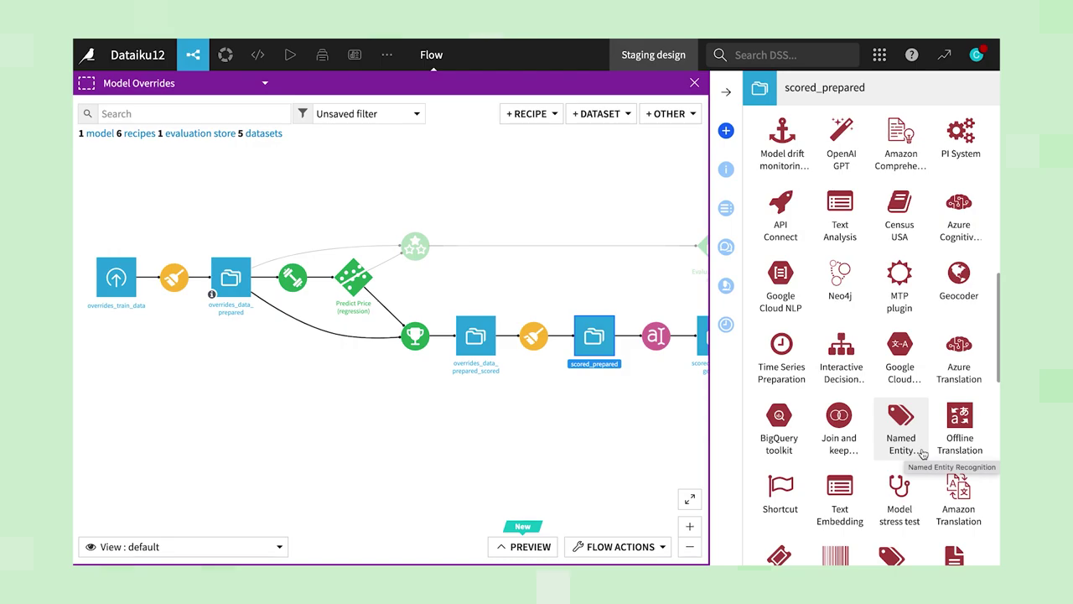
{"action": "scroll", "coordinate": [923, 454], "scroll_direction": "up", "scroll_amount": 3}
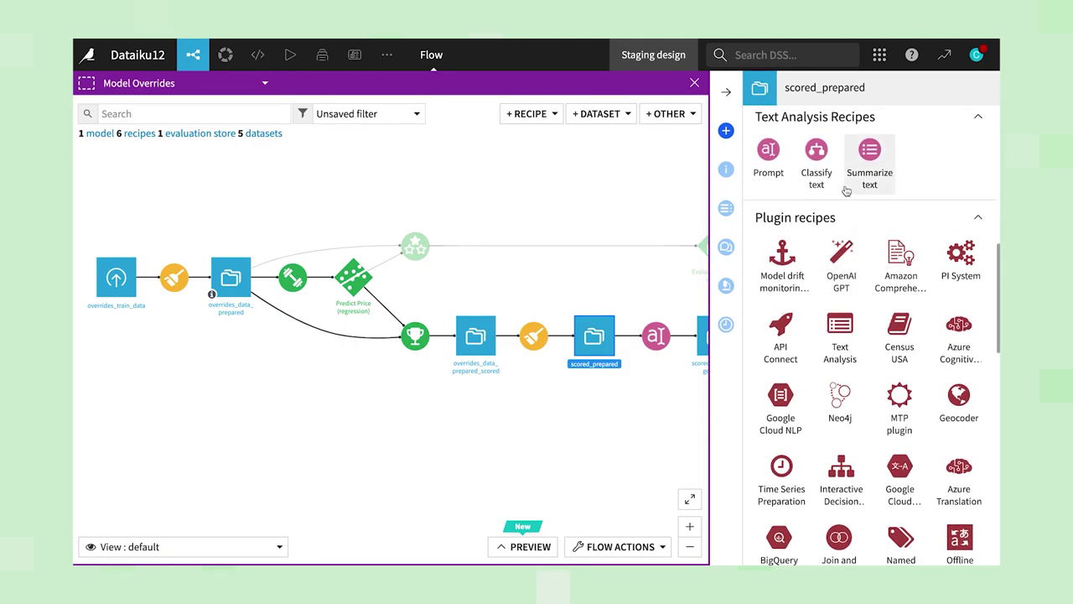